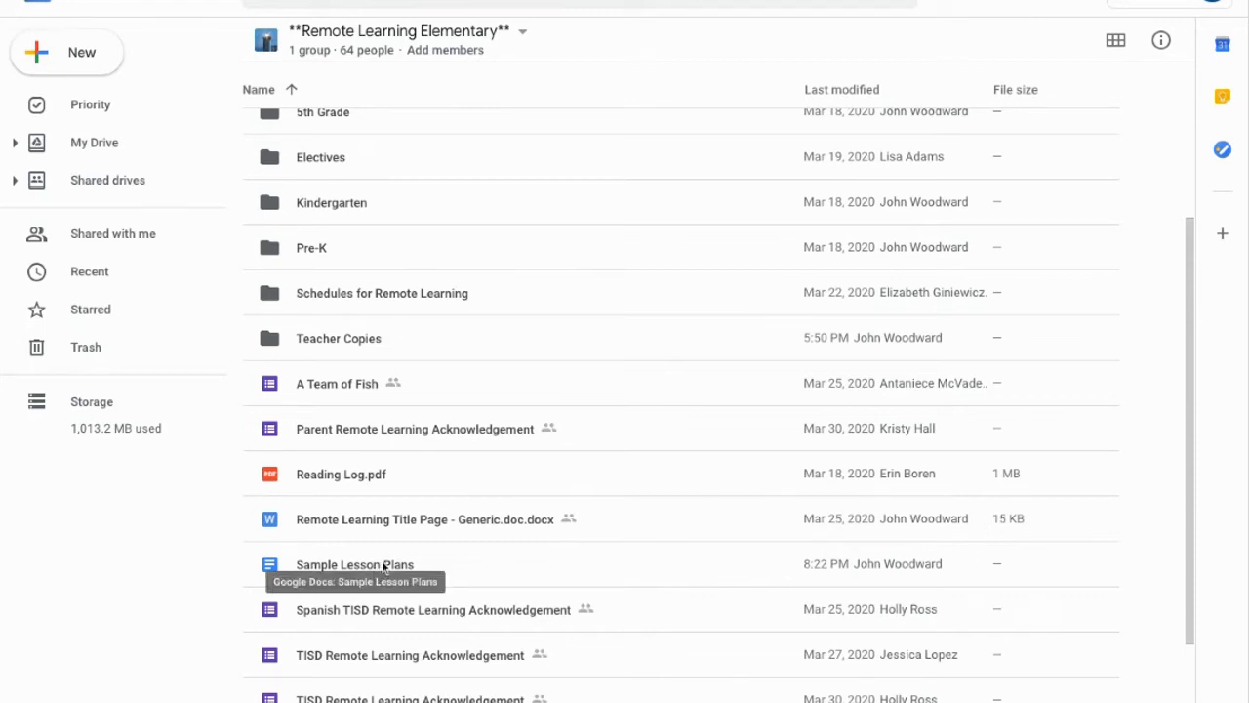
Make a copy of the Sample Lesson Plans document in the Remote Learning Elementary shared drive.
right_click(386, 567)
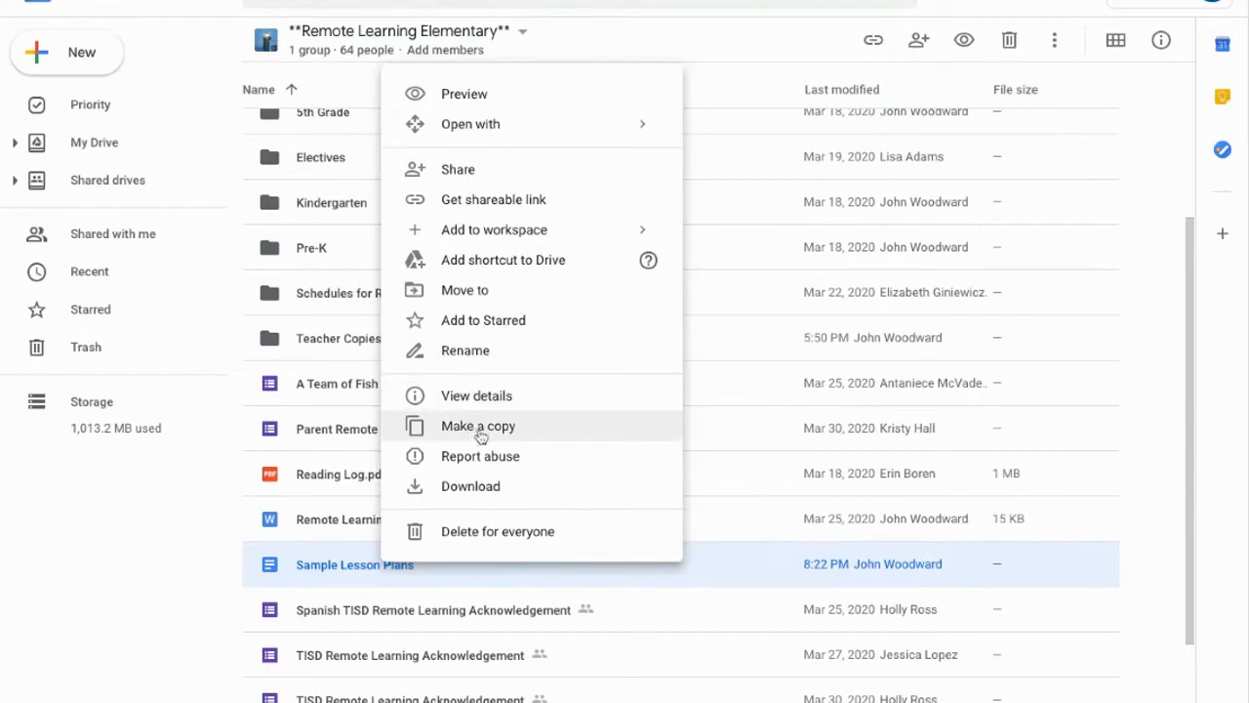
left_click(508, 430)
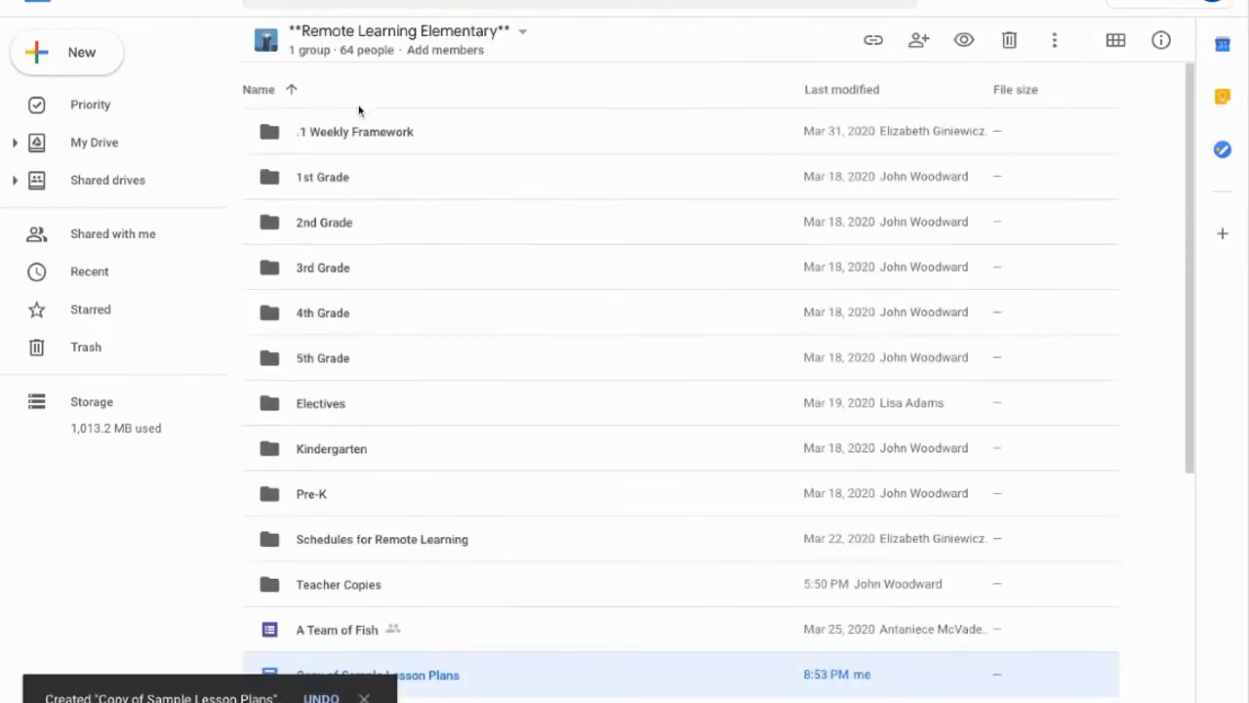
left_click(363, 698)
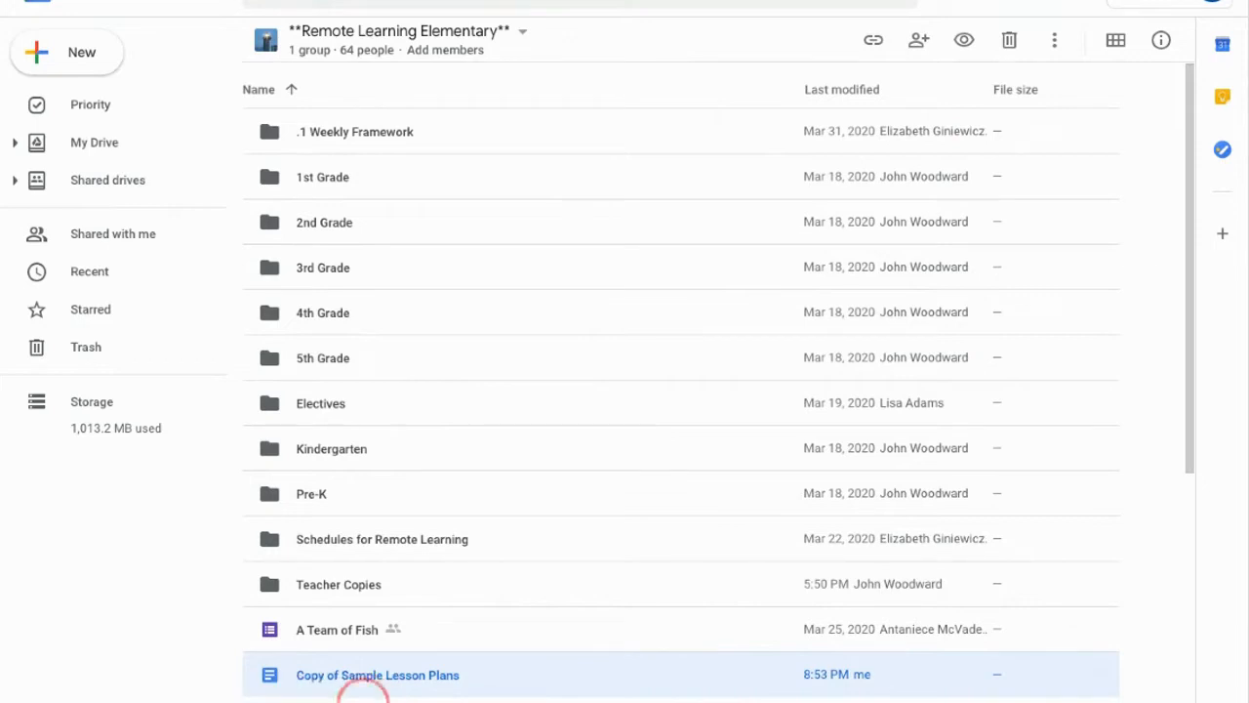
Rename the copied document, replacing "Copy of" with the teacher's last name in capitals and a hyphen before "Sample Lesson Plans".
scroll(588, 673, "down", 1)
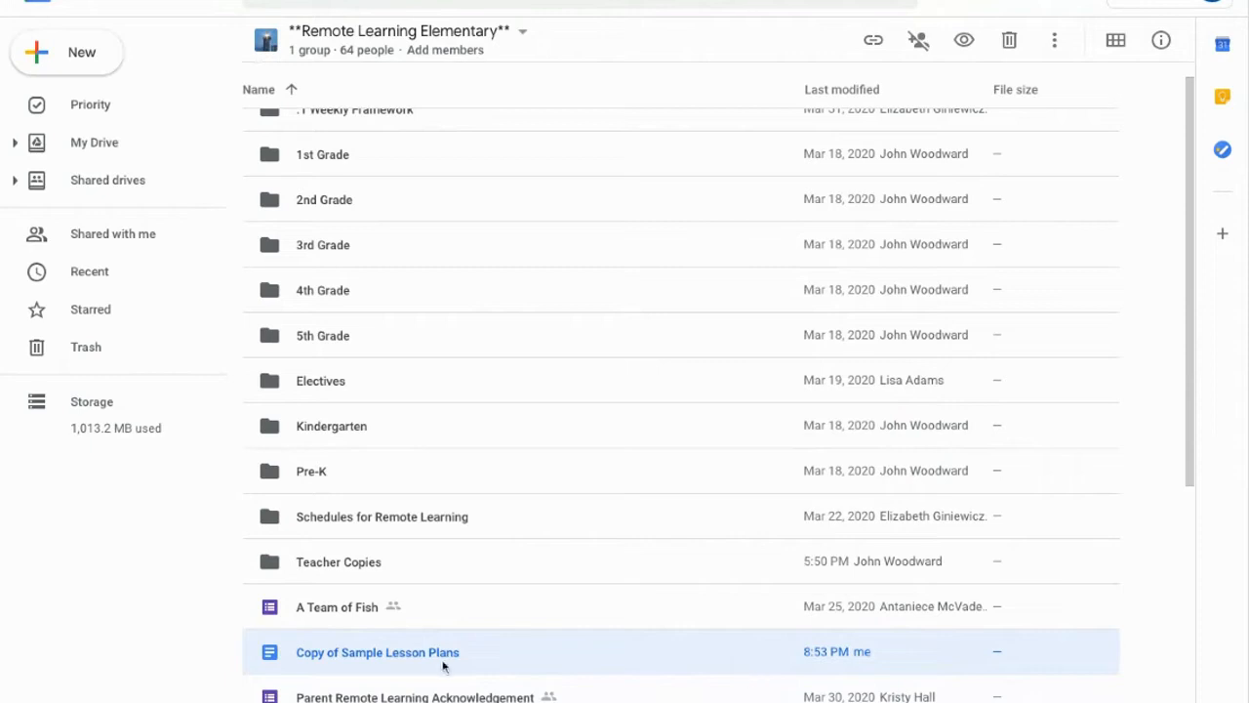
right_click(372, 660)
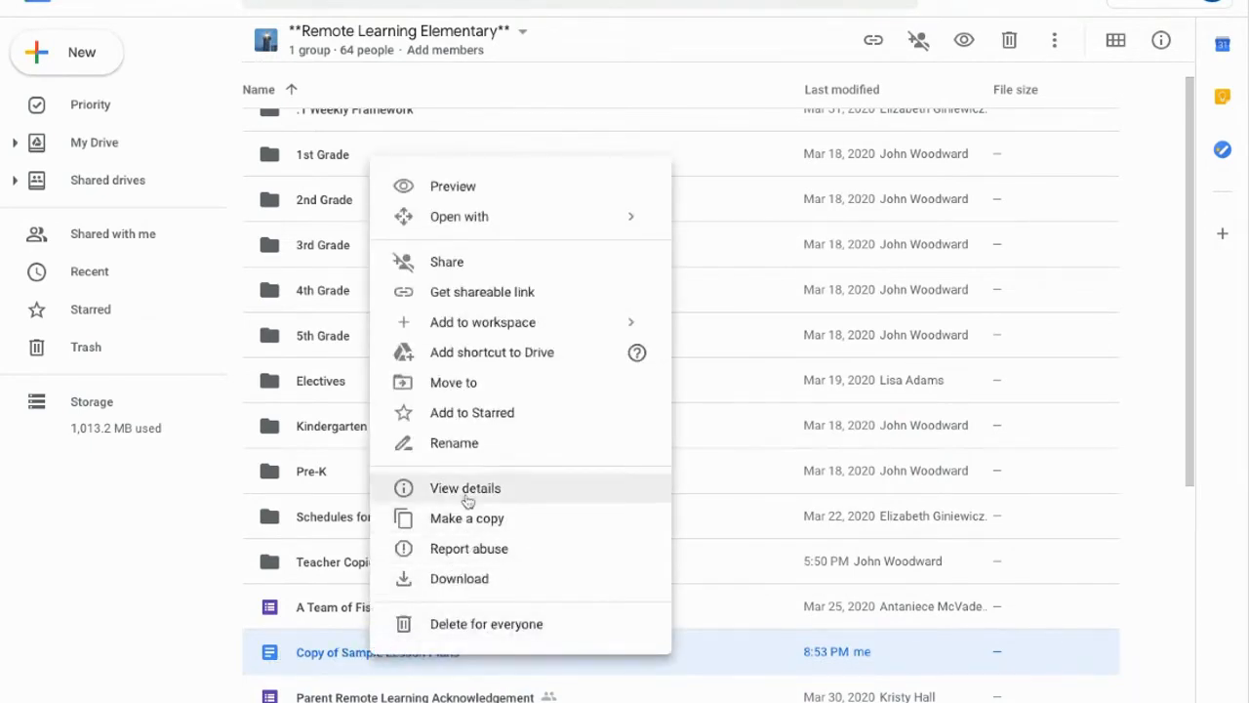
left_click(462, 443)
left_click(520, 347)
left_click_drag(520, 346, 417, 353)
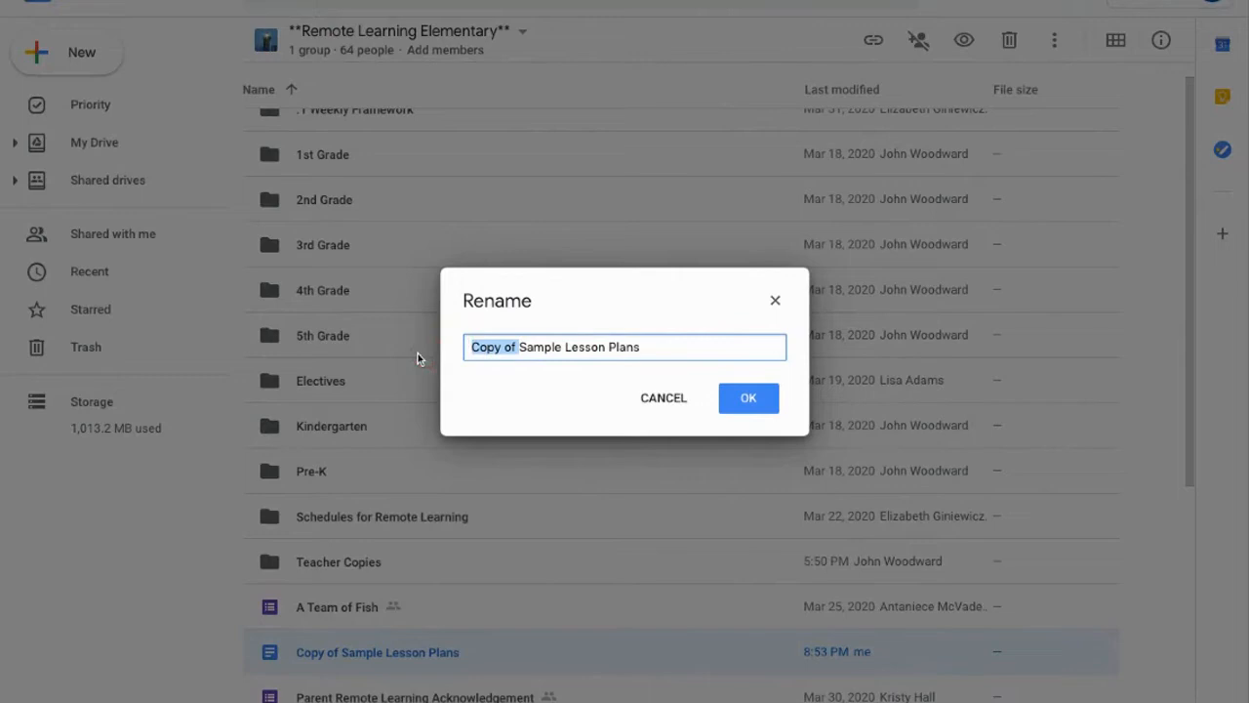
type("W")
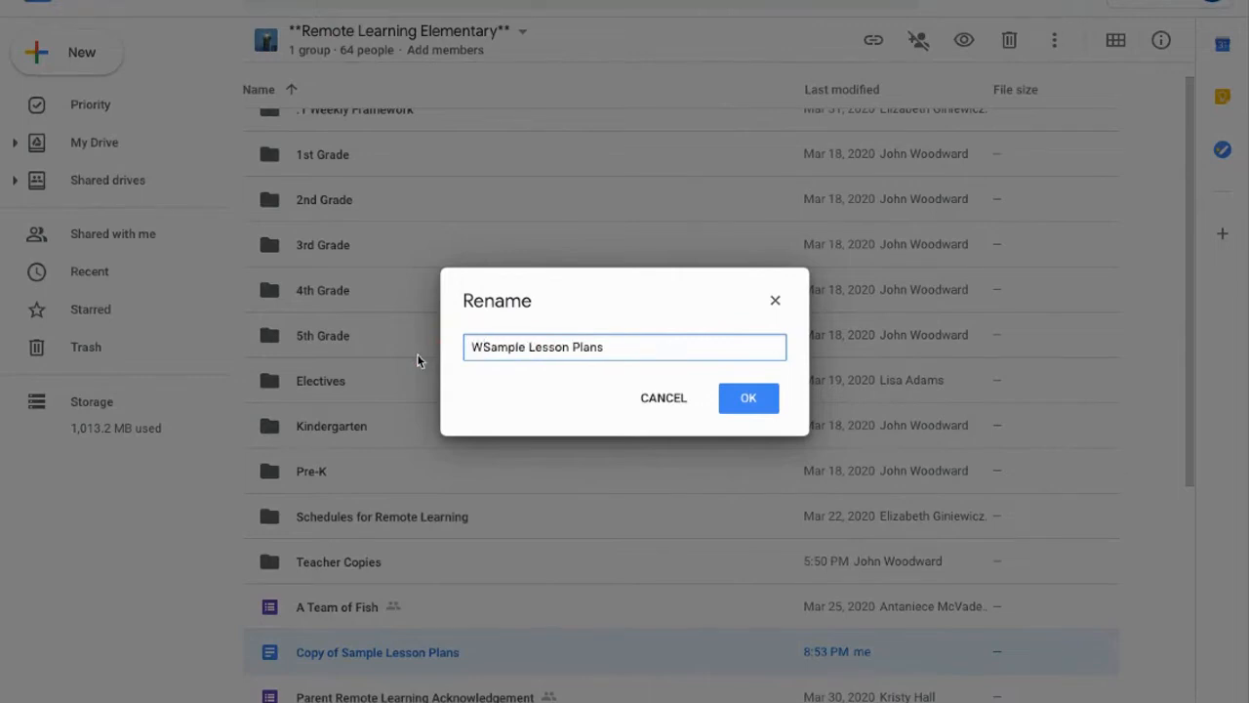
type("OODWARD")
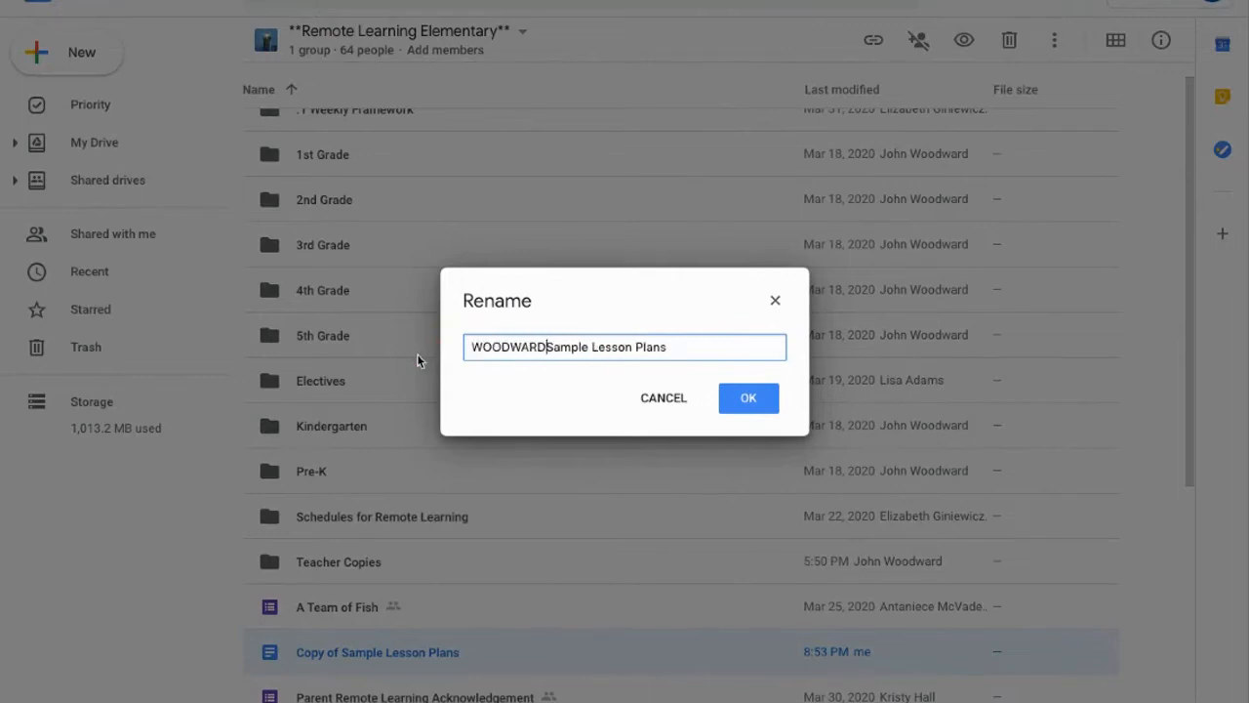
type("-")
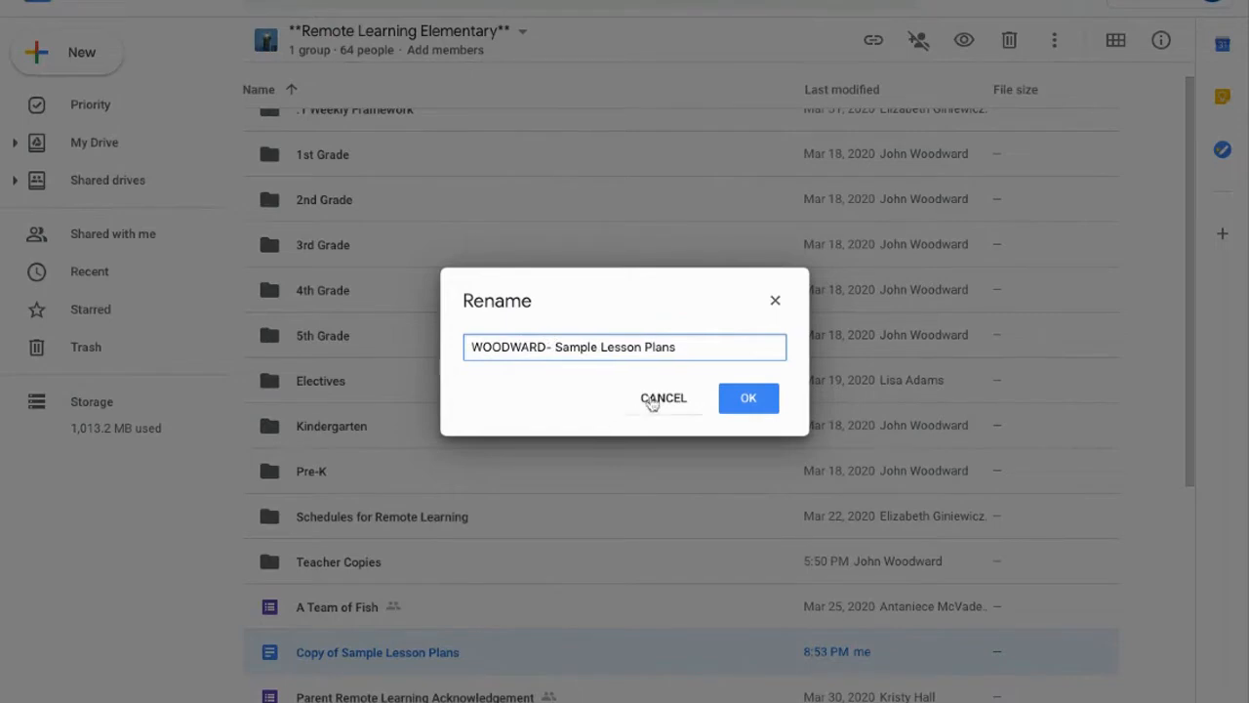
left_click(749, 400)
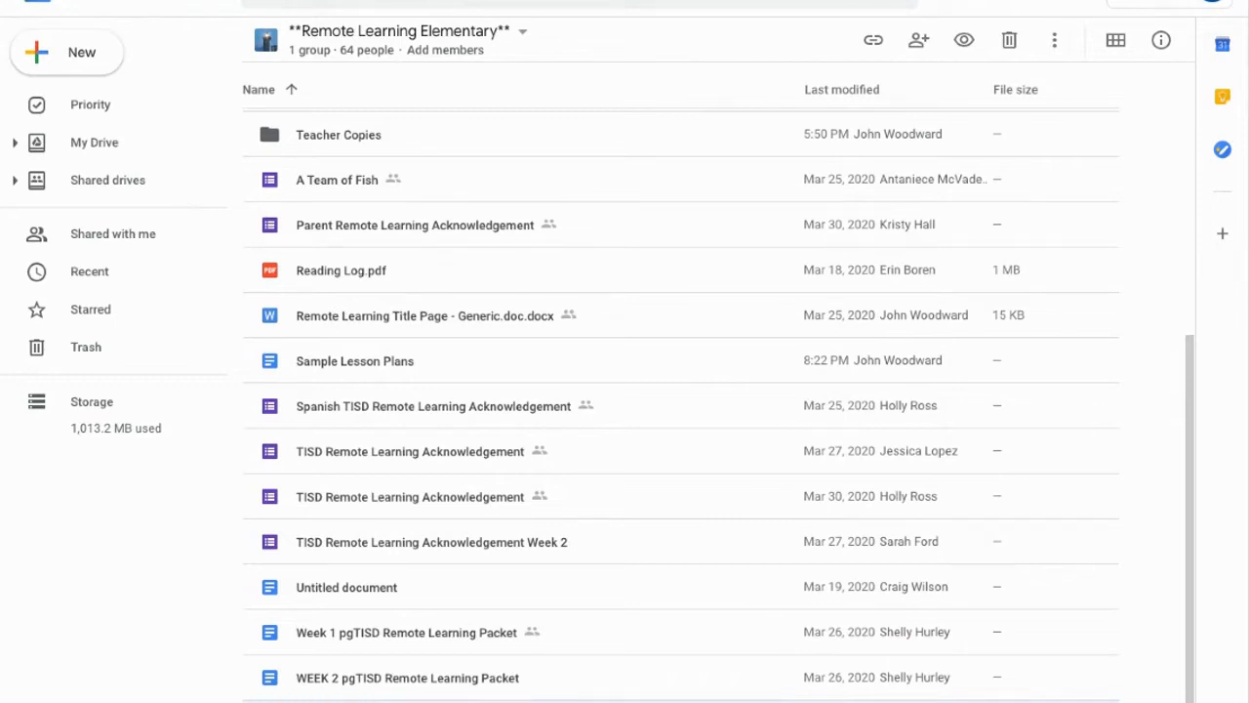
Move the renamed lesson plans copy from the shared drive to My Drive, accept becoming its new owner, and open My Drive.
right_click(427, 701)
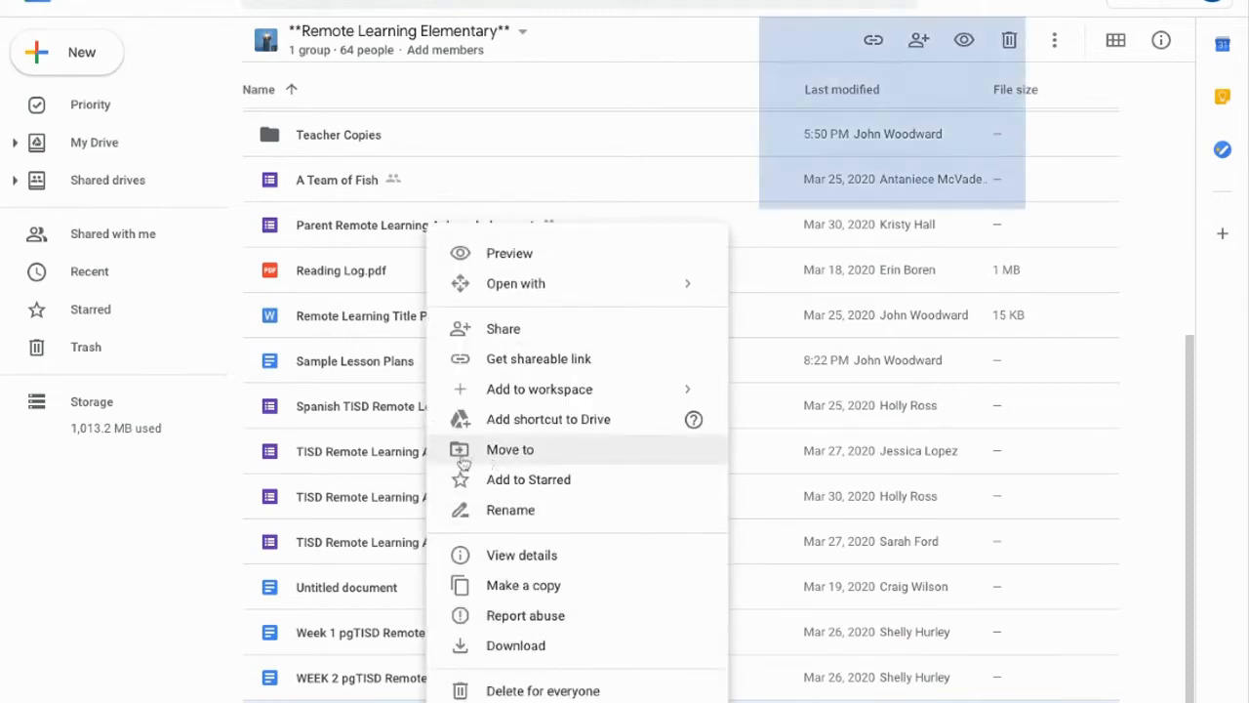
left_click(518, 452)
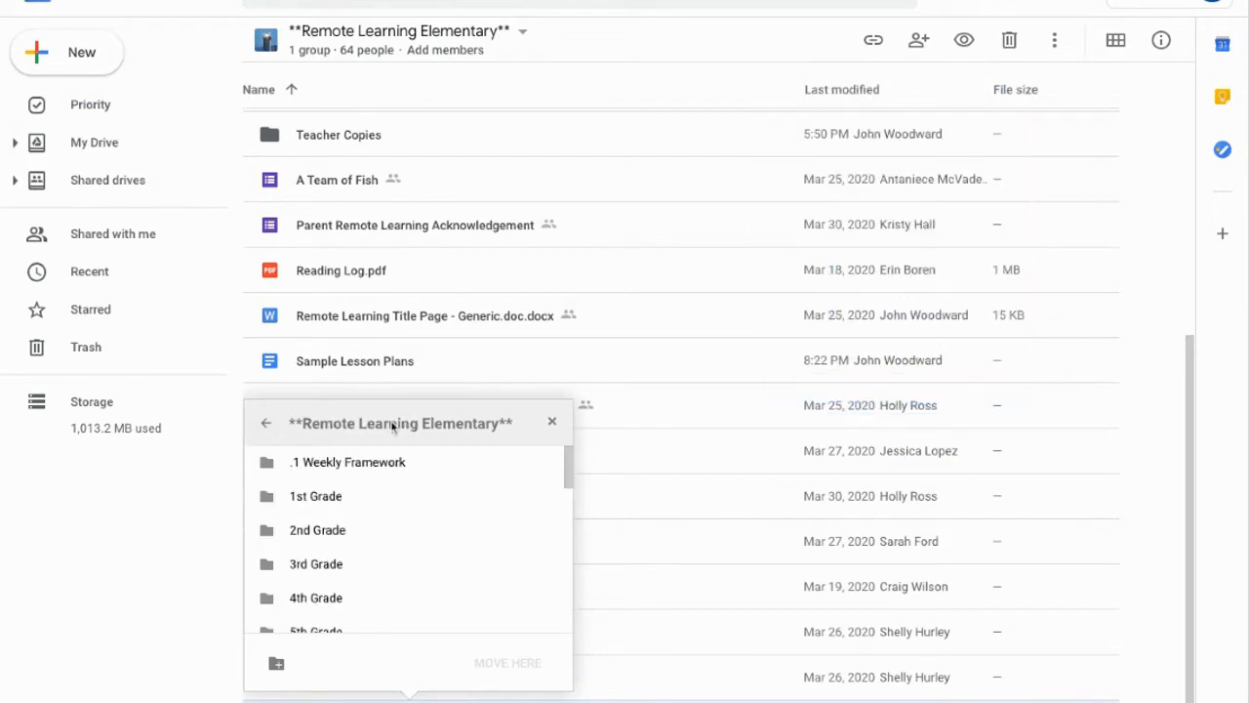
left_click(265, 423)
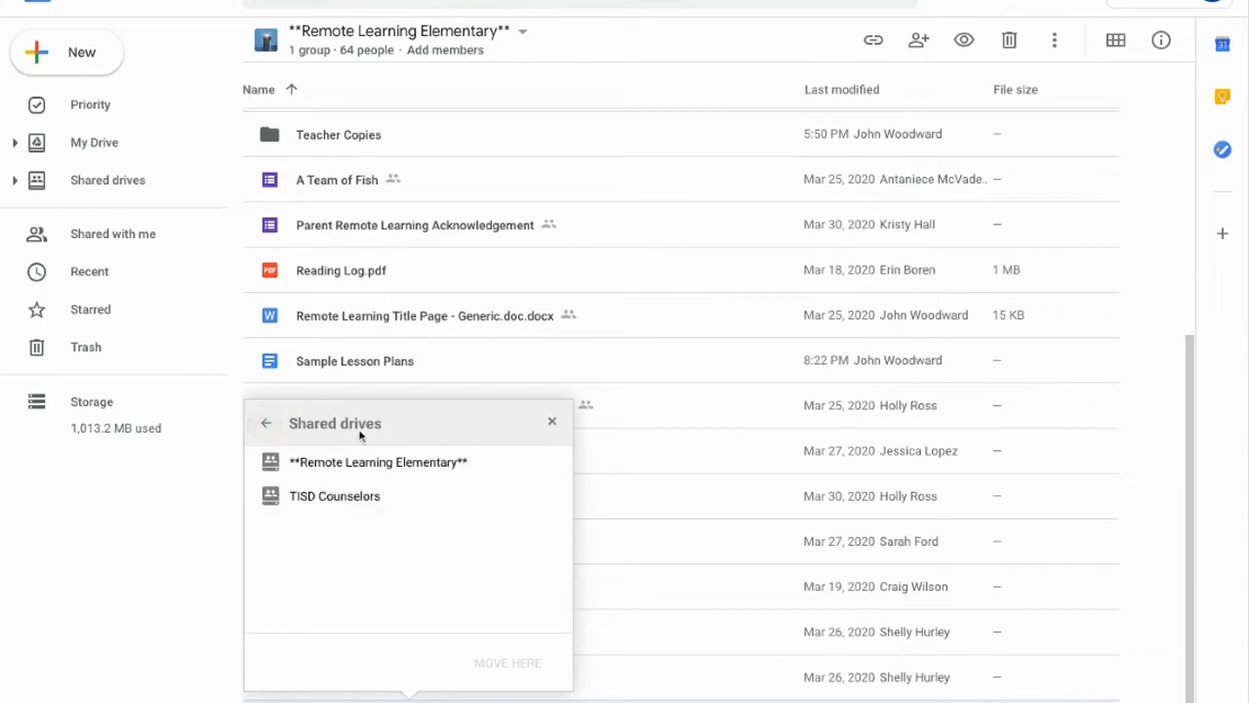
left_click(262, 425)
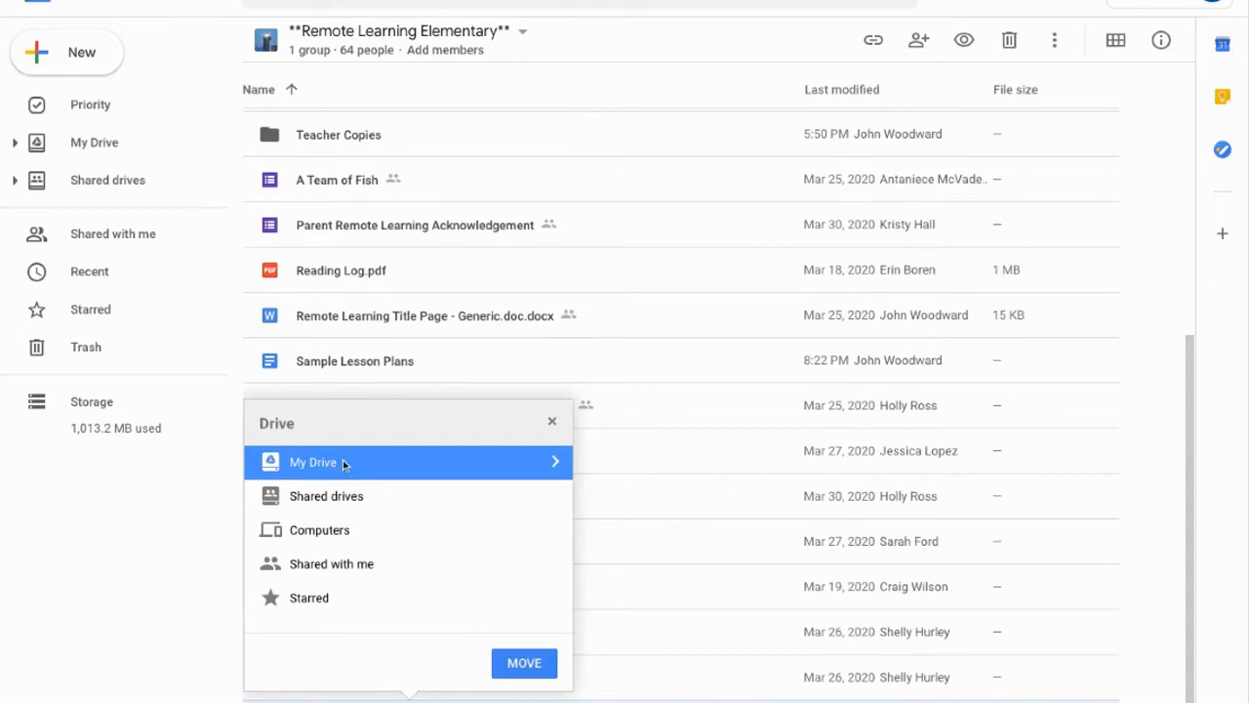
left_click(537, 666)
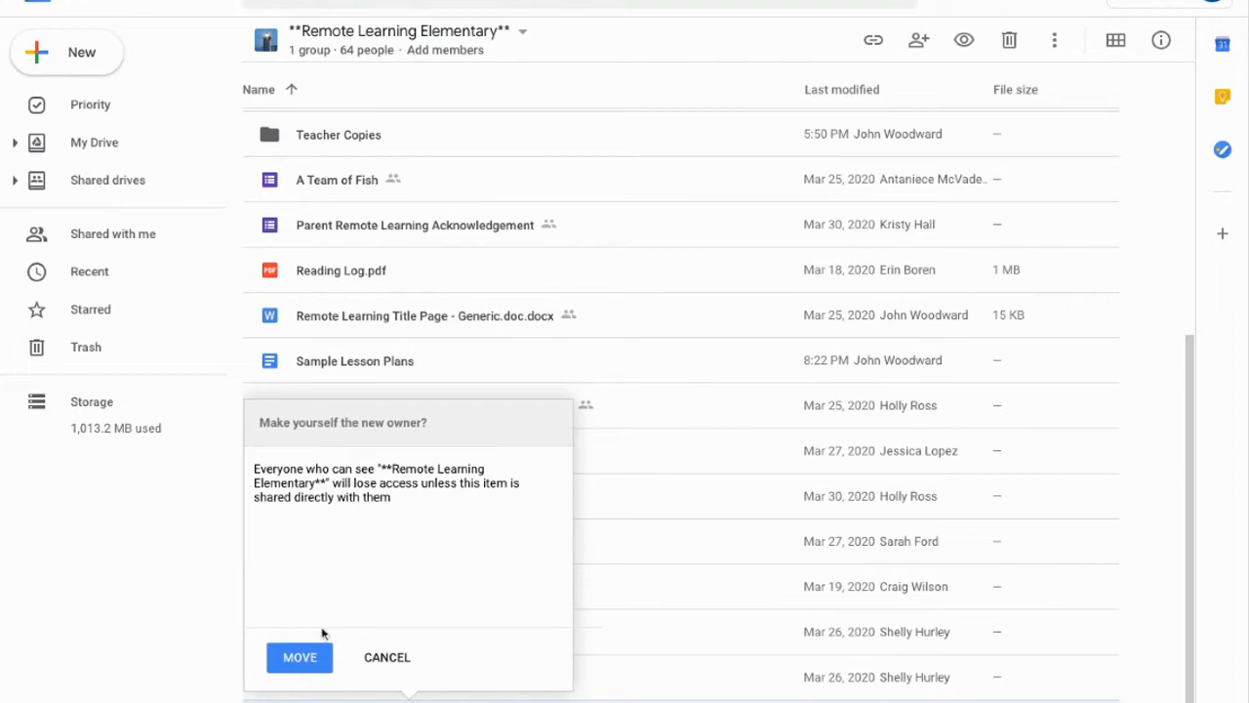
left_click(302, 661)
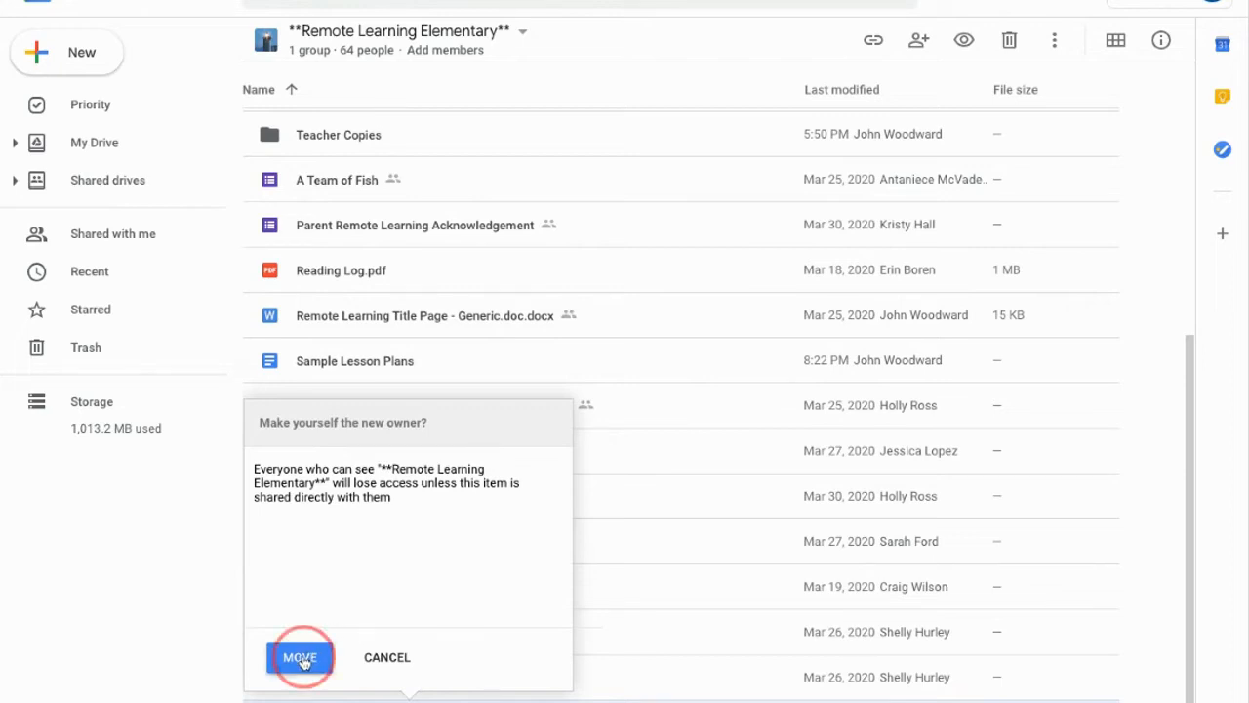
left_click(102, 144)
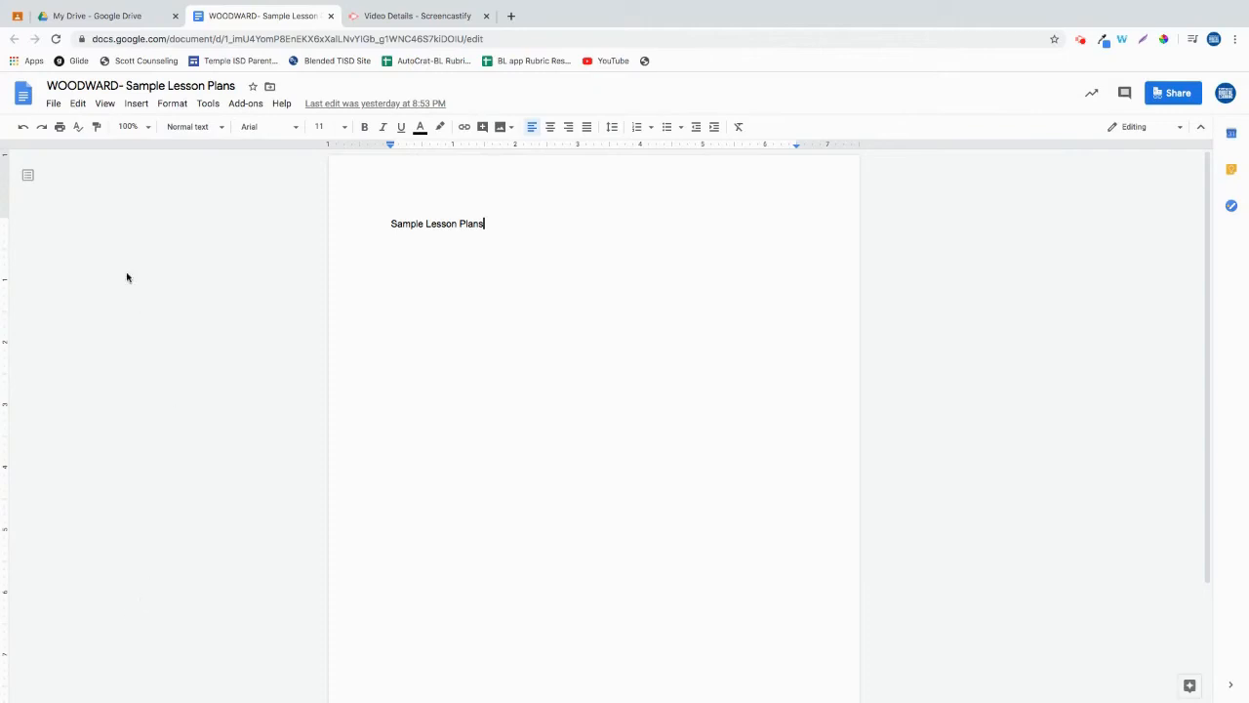
Change the document's link sharing to "On - Anyone with the link" with view access and save it.
left_click(53, 104)
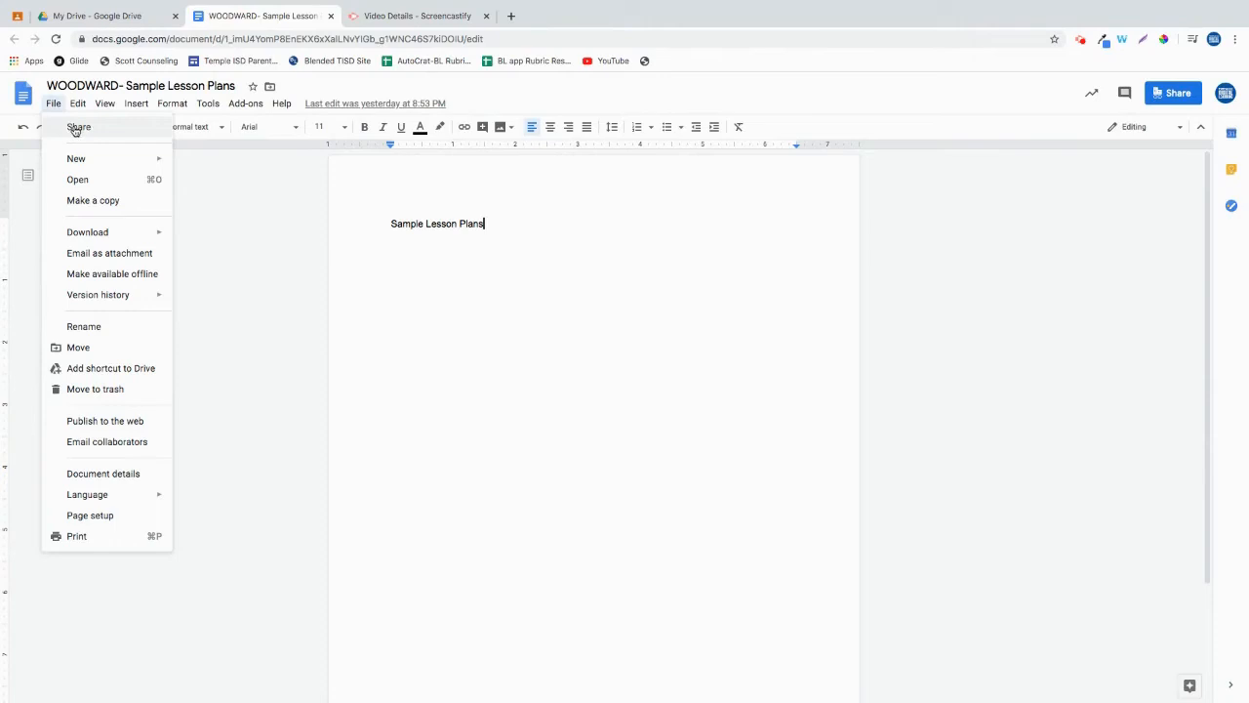
left_click(698, 363)
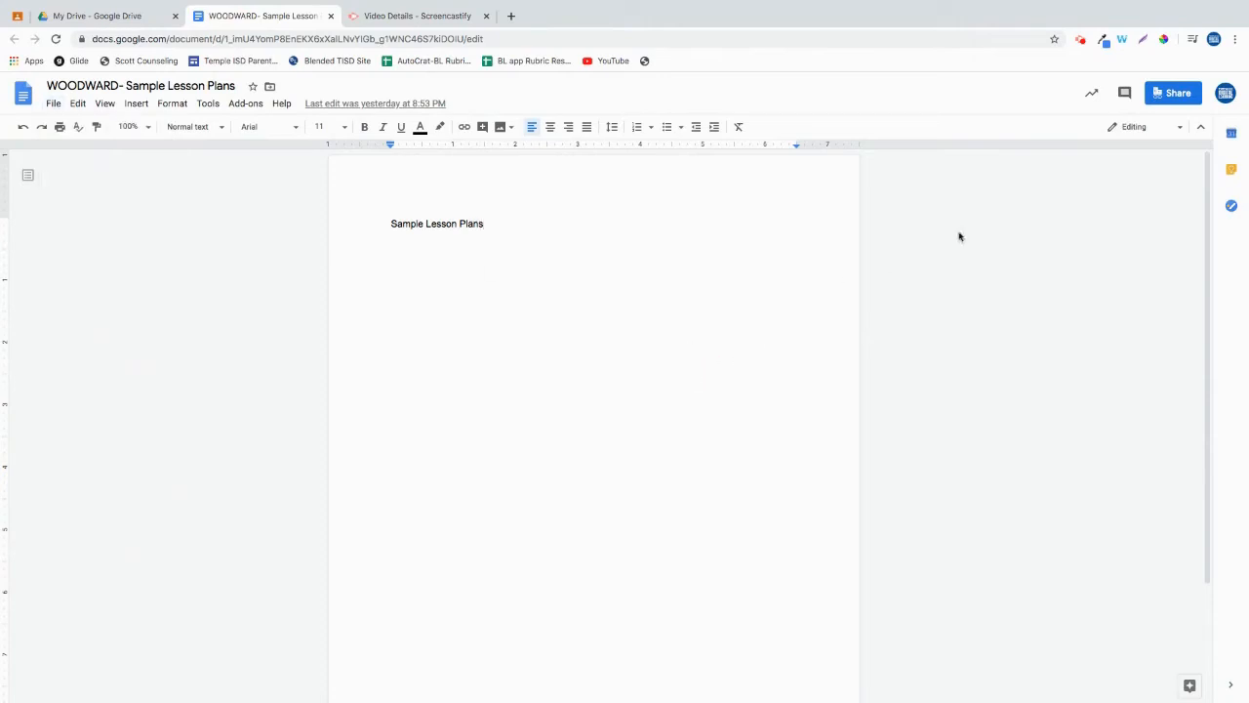
left_click(1183, 93)
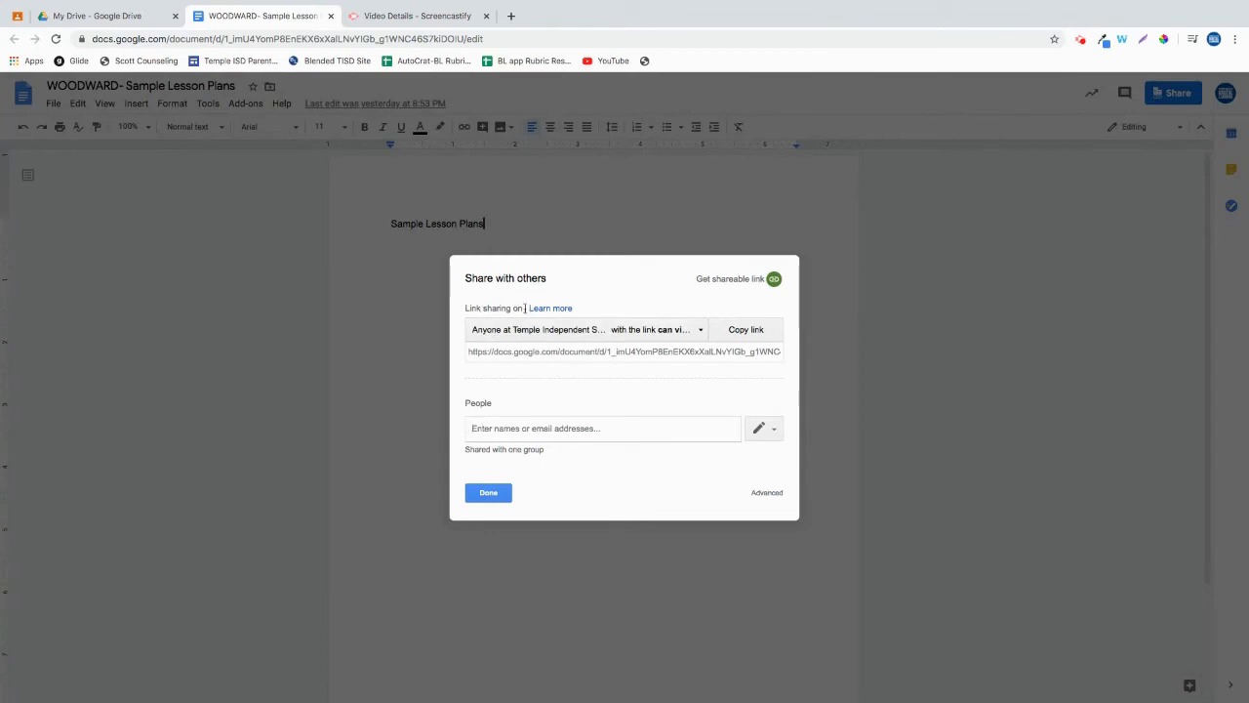
left_click(699, 332)
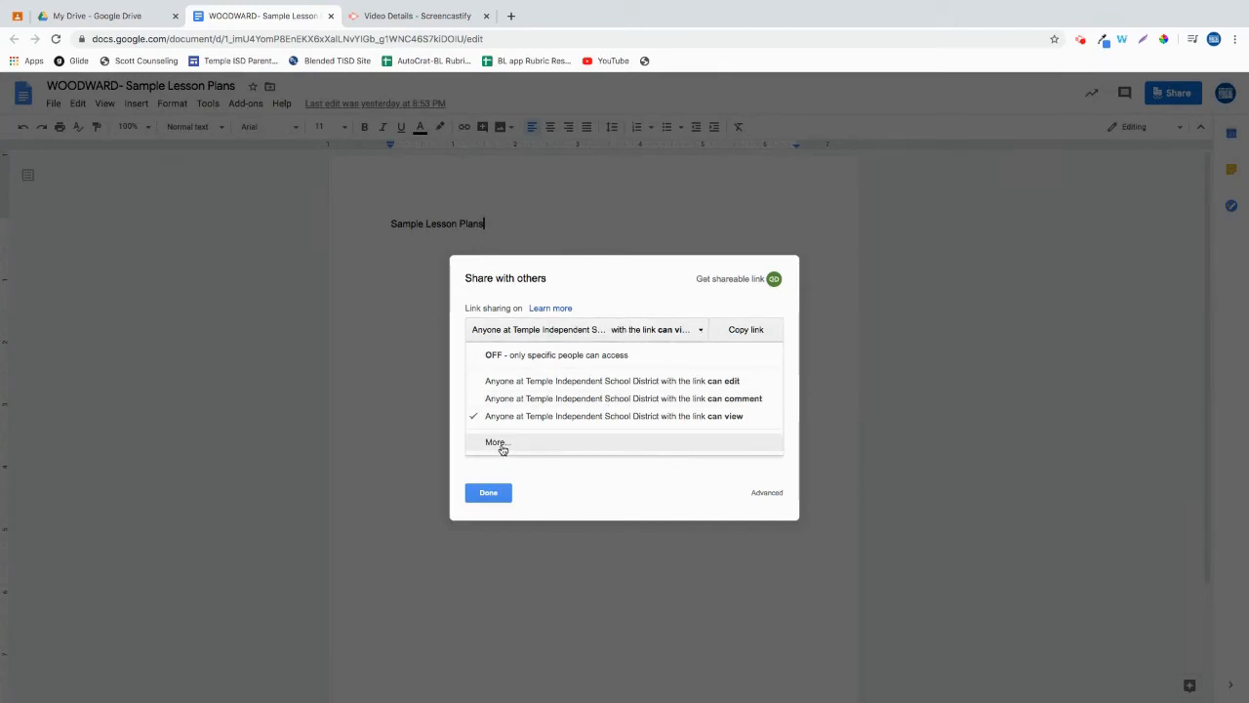
left_click(499, 445)
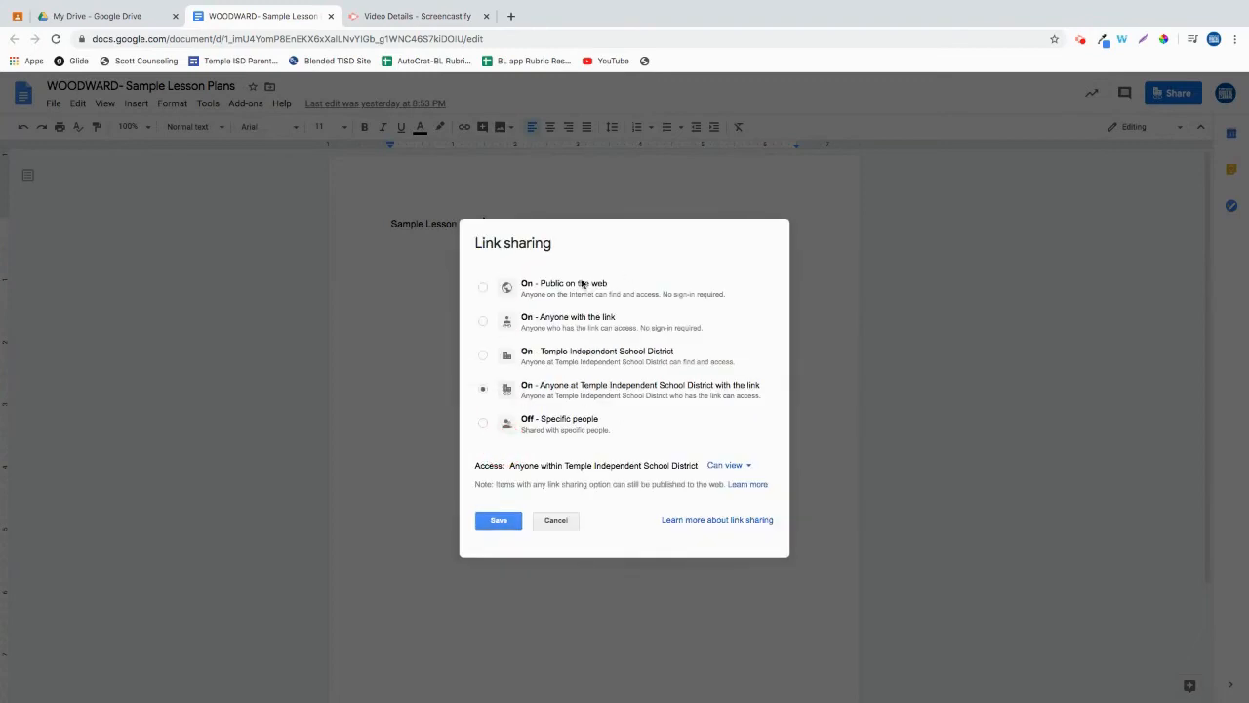
left_click(482, 322)
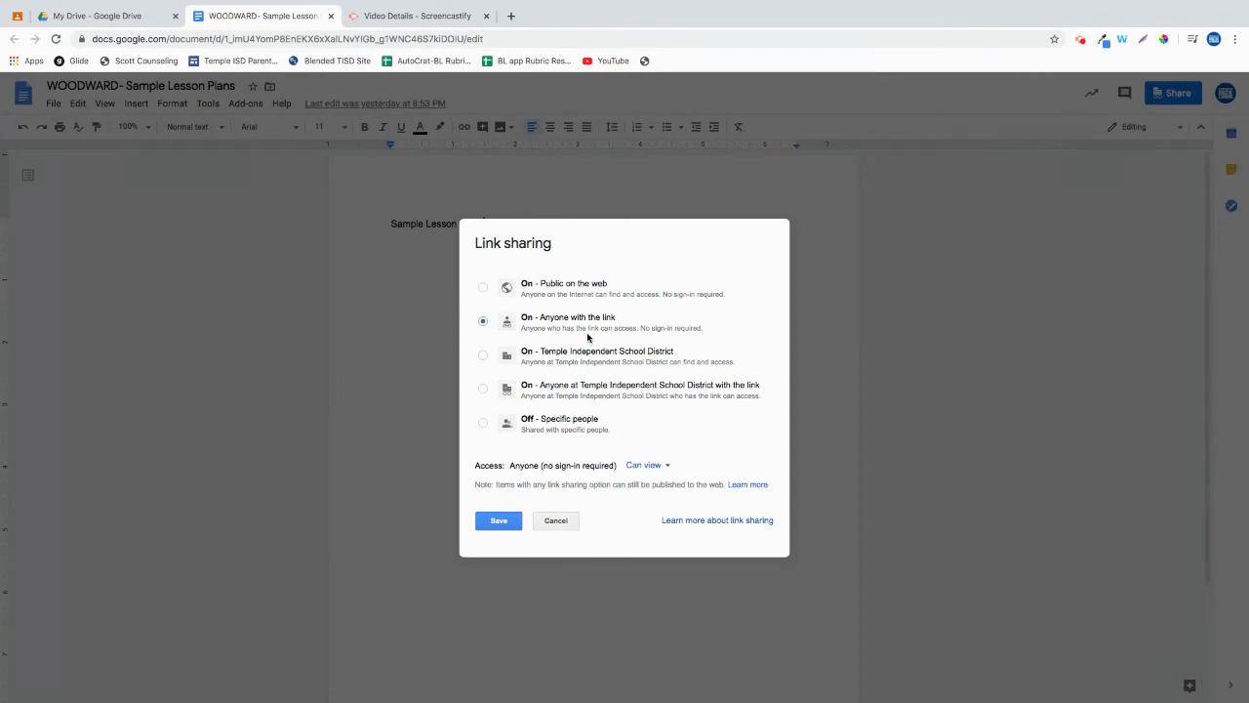
left_click(504, 524)
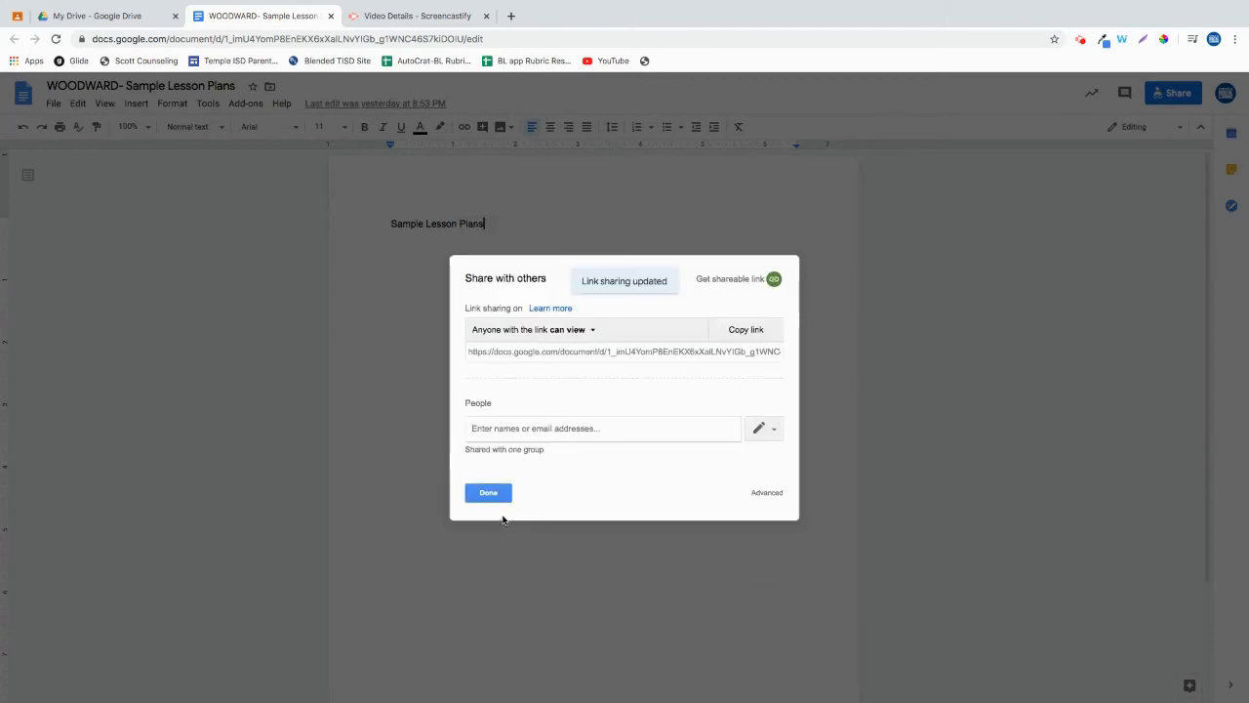
left_click(496, 495)
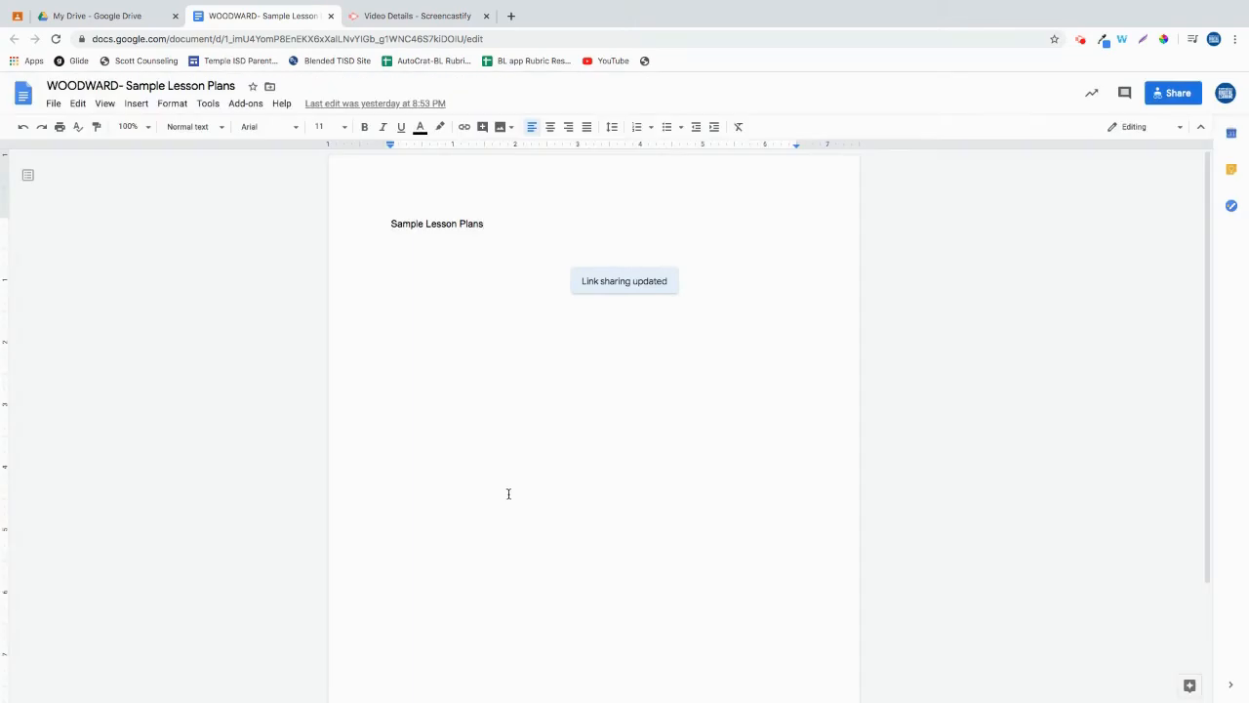
Look through the document's available download formats, including PDF Document (.pdf).
left_click(54, 104)
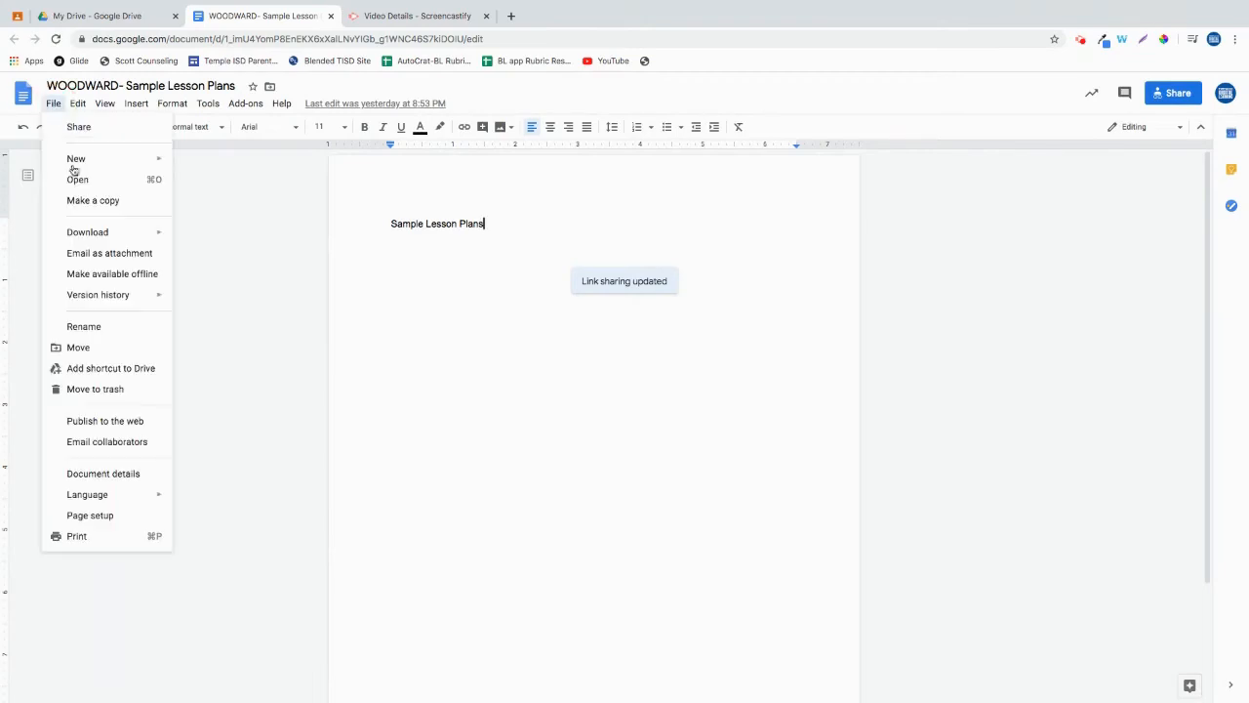
mouse_move(111, 231)
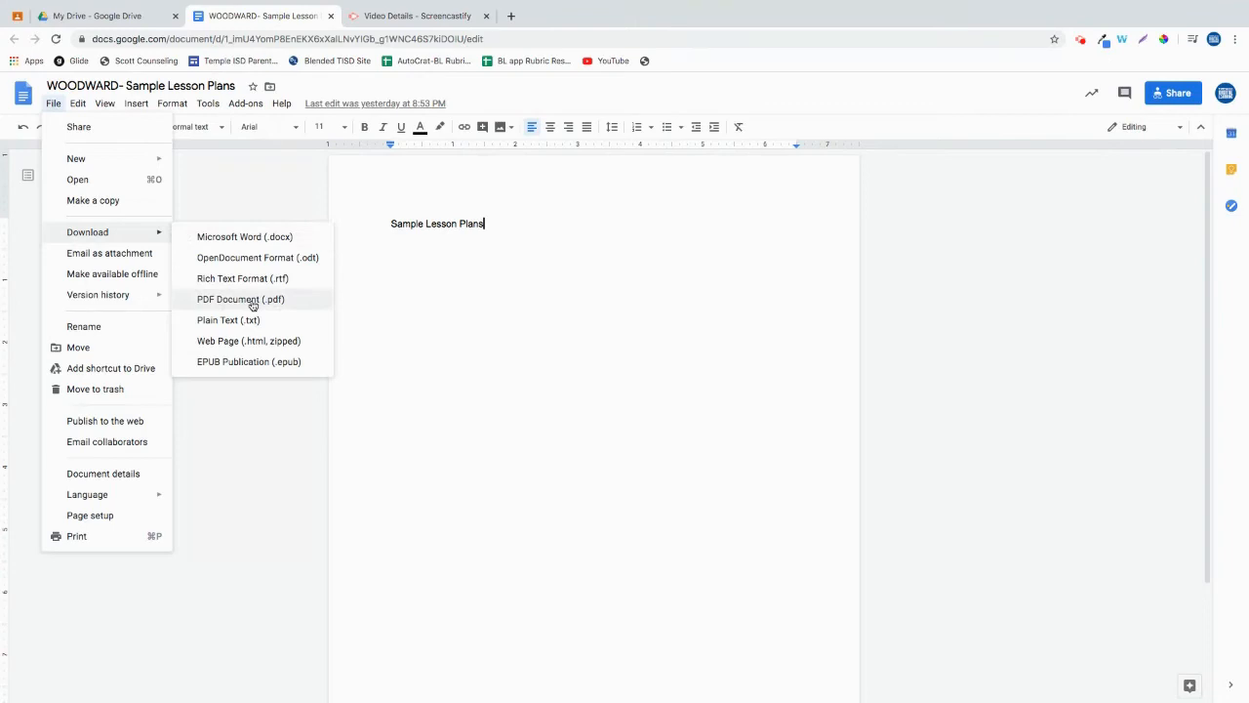
left_click(399, 343)
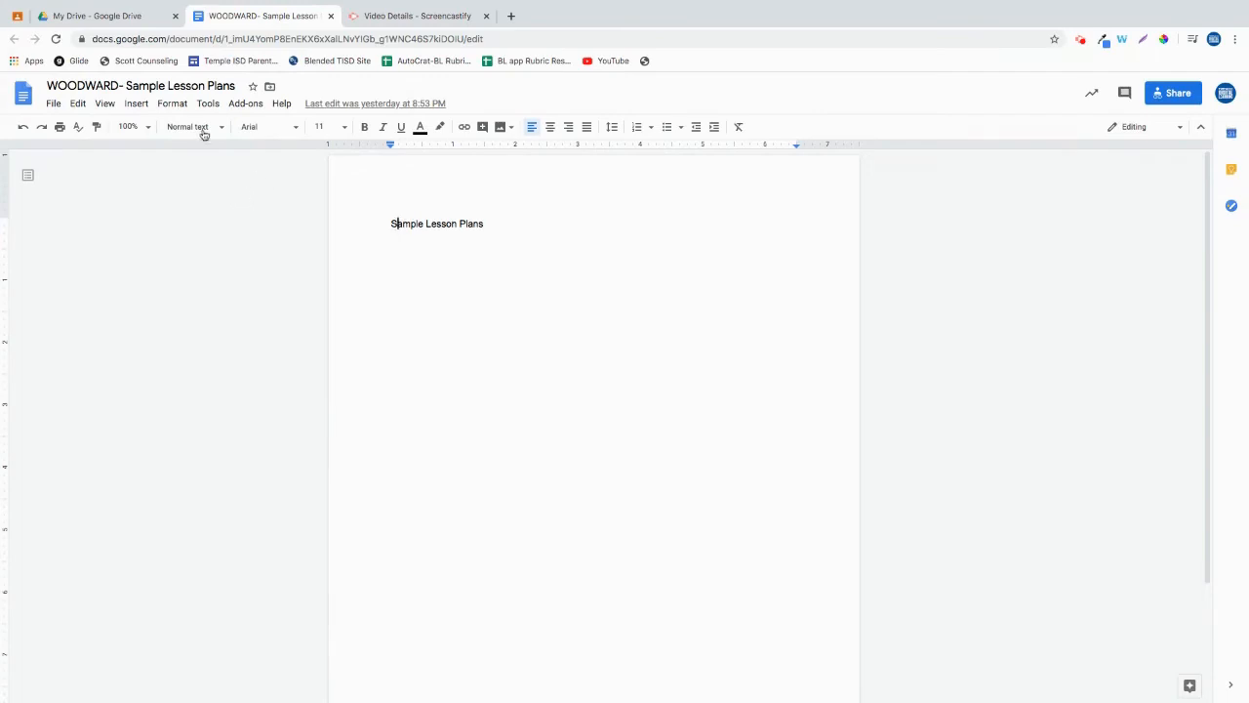
Switch to the SAMPLE ASSIGNMENT draft in Google Classroom and remove its existing attachment.
left_click(19, 17)
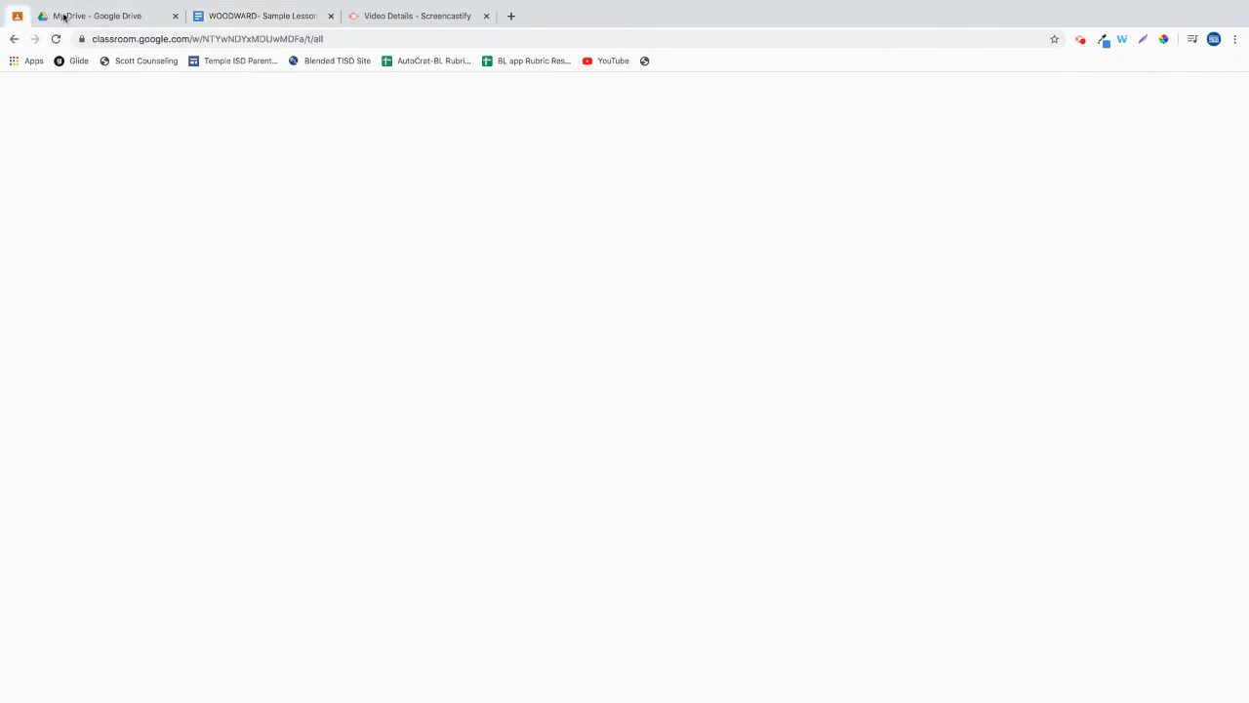
left_click(976, 342)
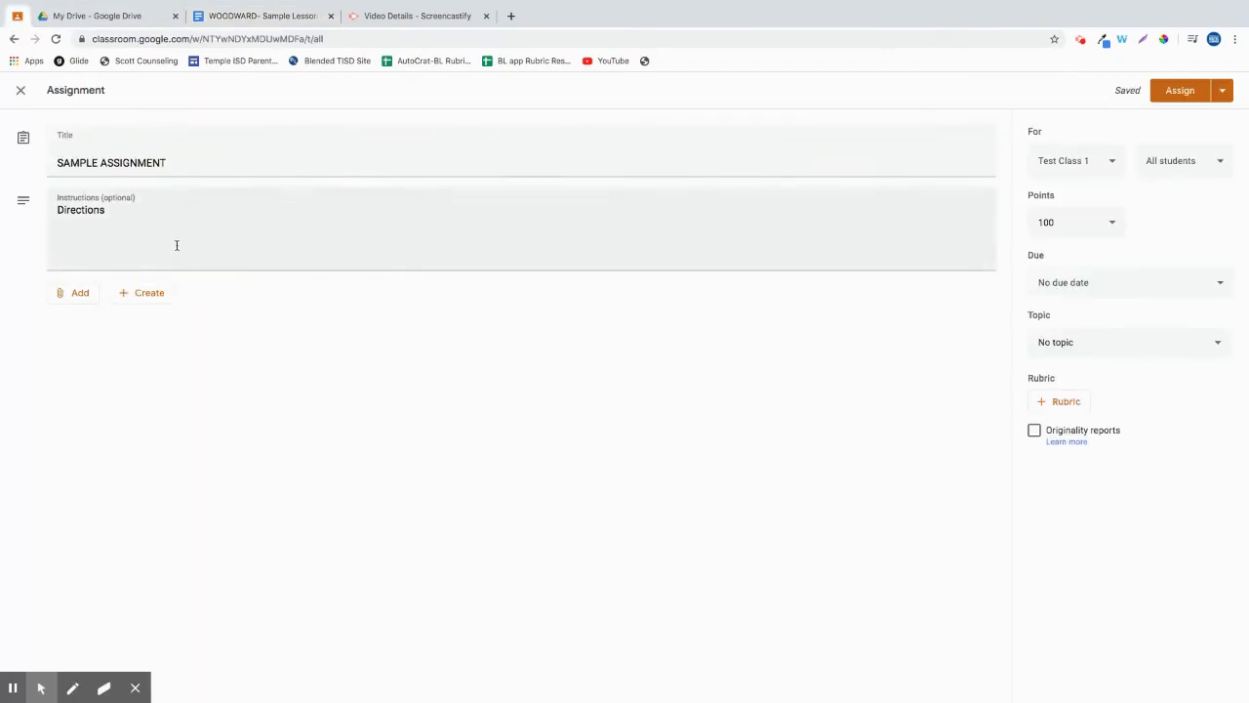
Attach the Sample Lesson Plans PDF to the assignment by uploading it from the Downloads folder.
left_click(73, 294)
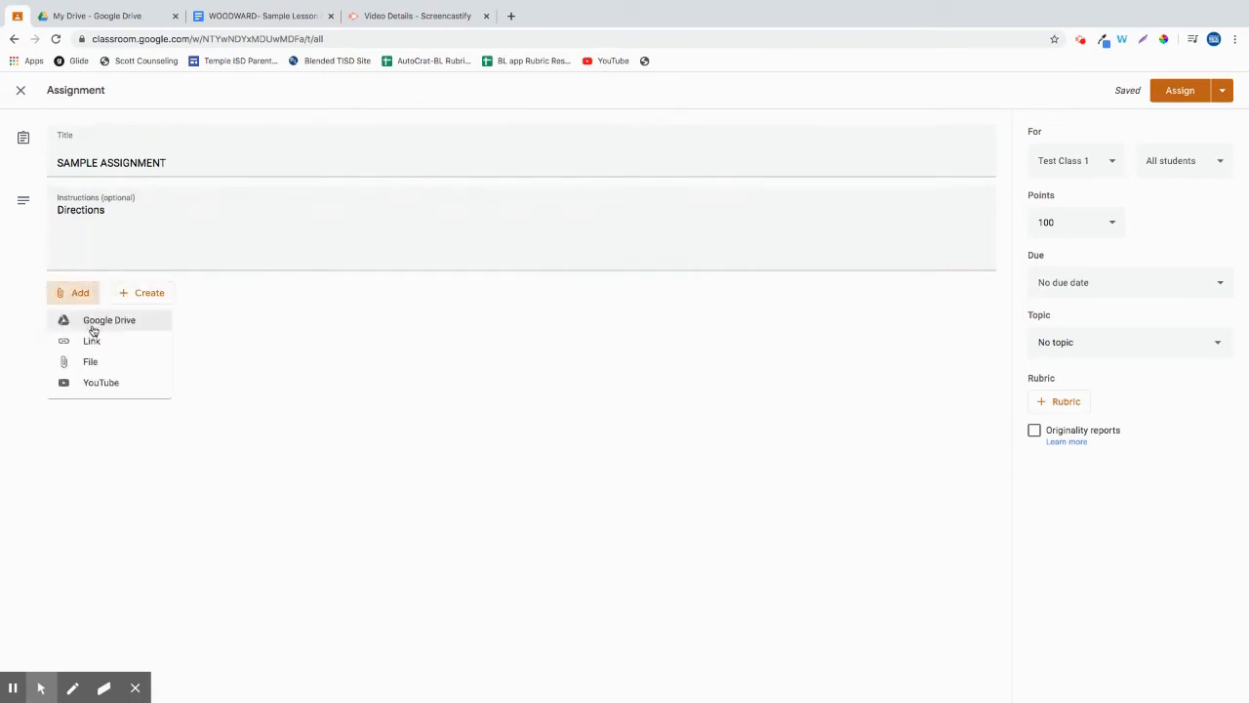
left_click(98, 367)
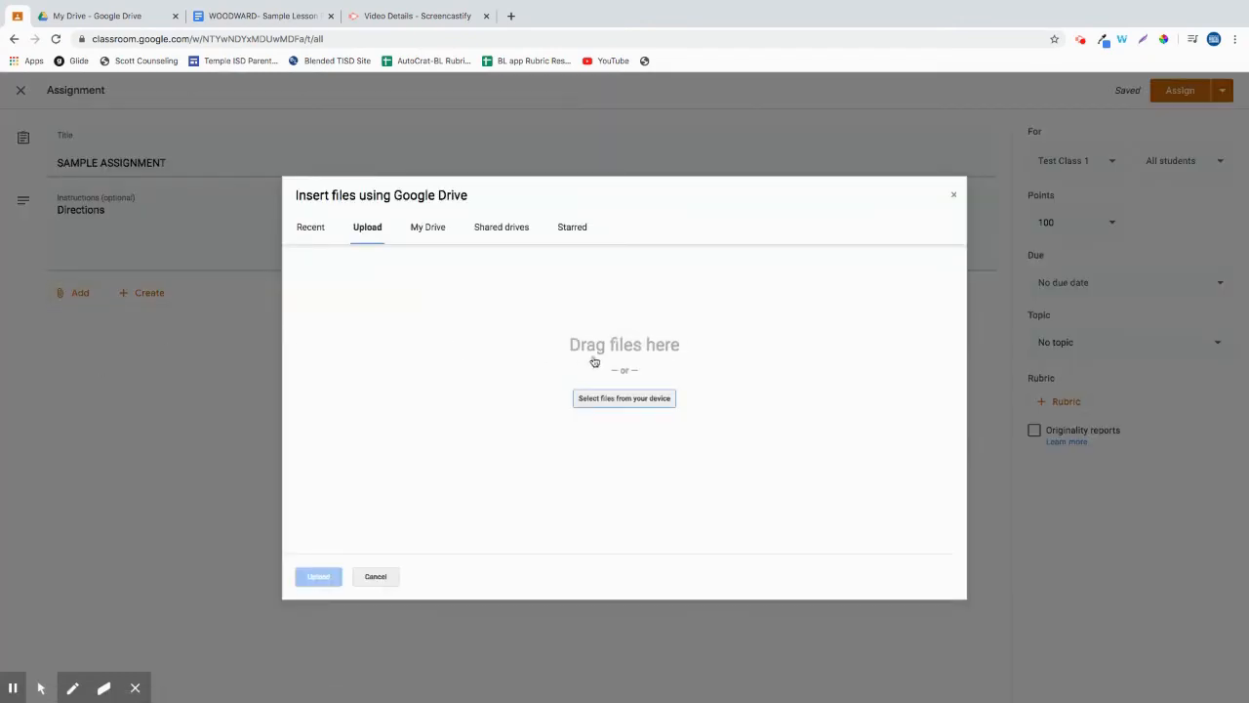
left_click(617, 400)
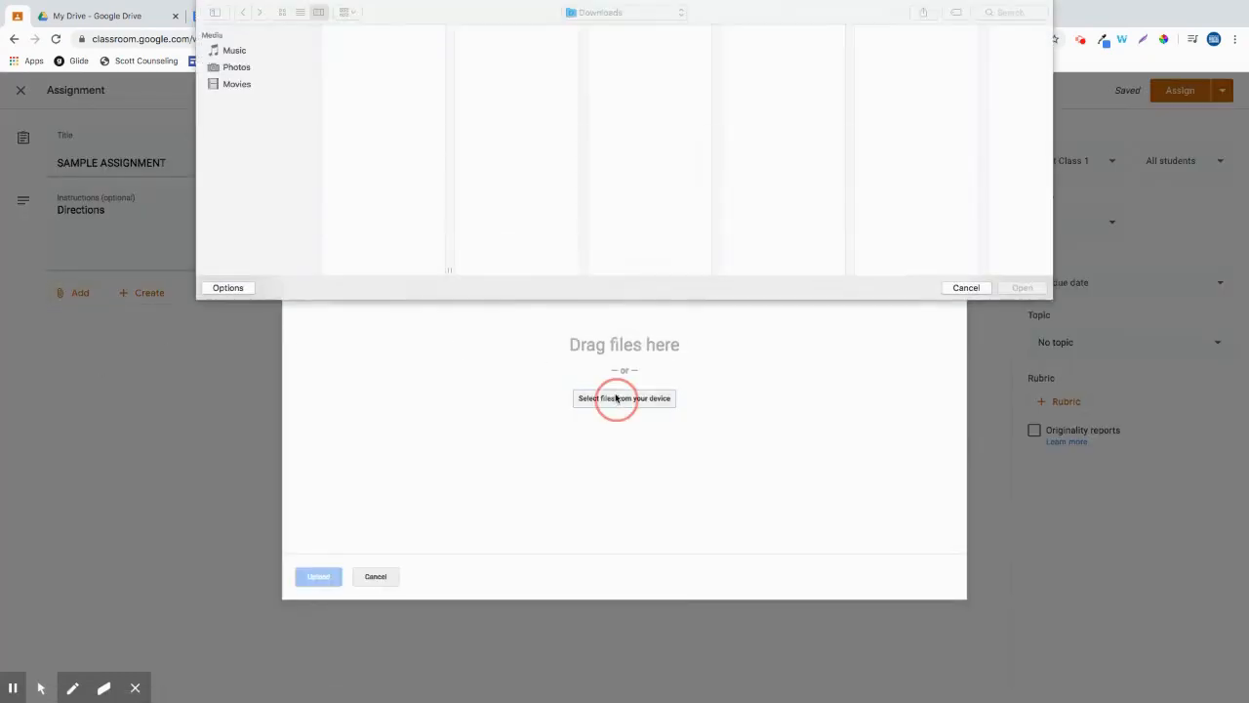
left_click_drag(451, 215, 448, 262)
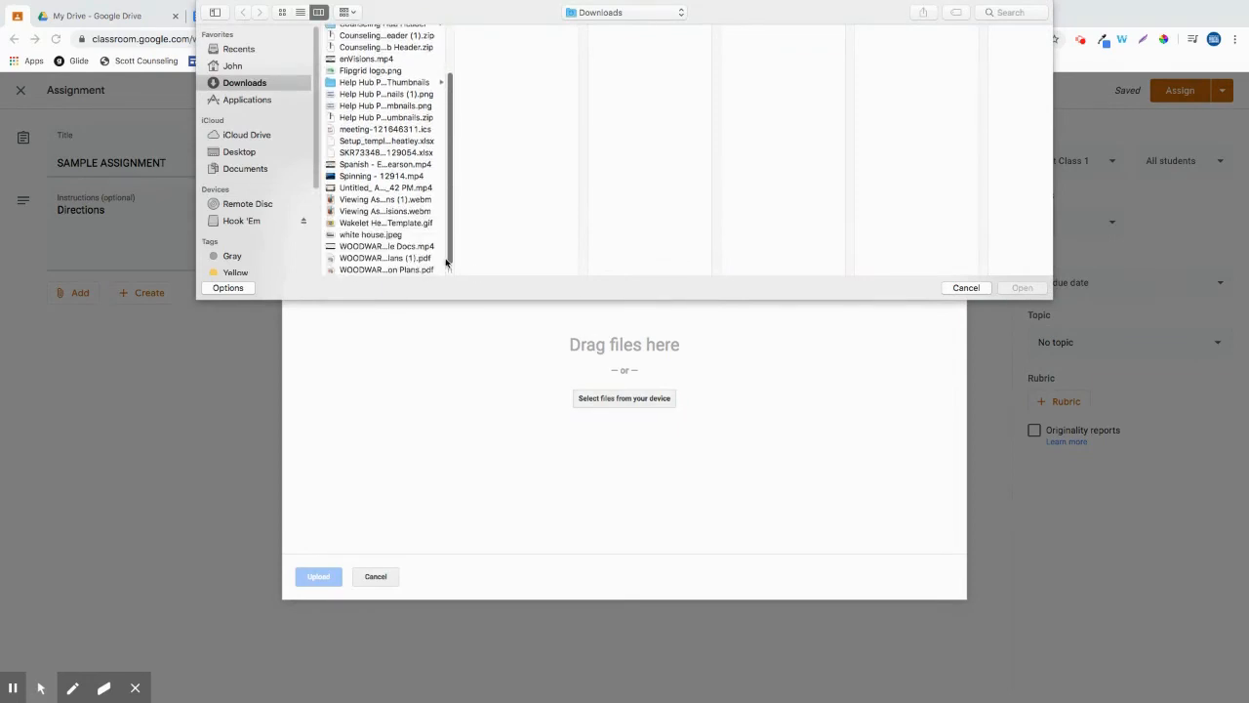
left_click(424, 270)
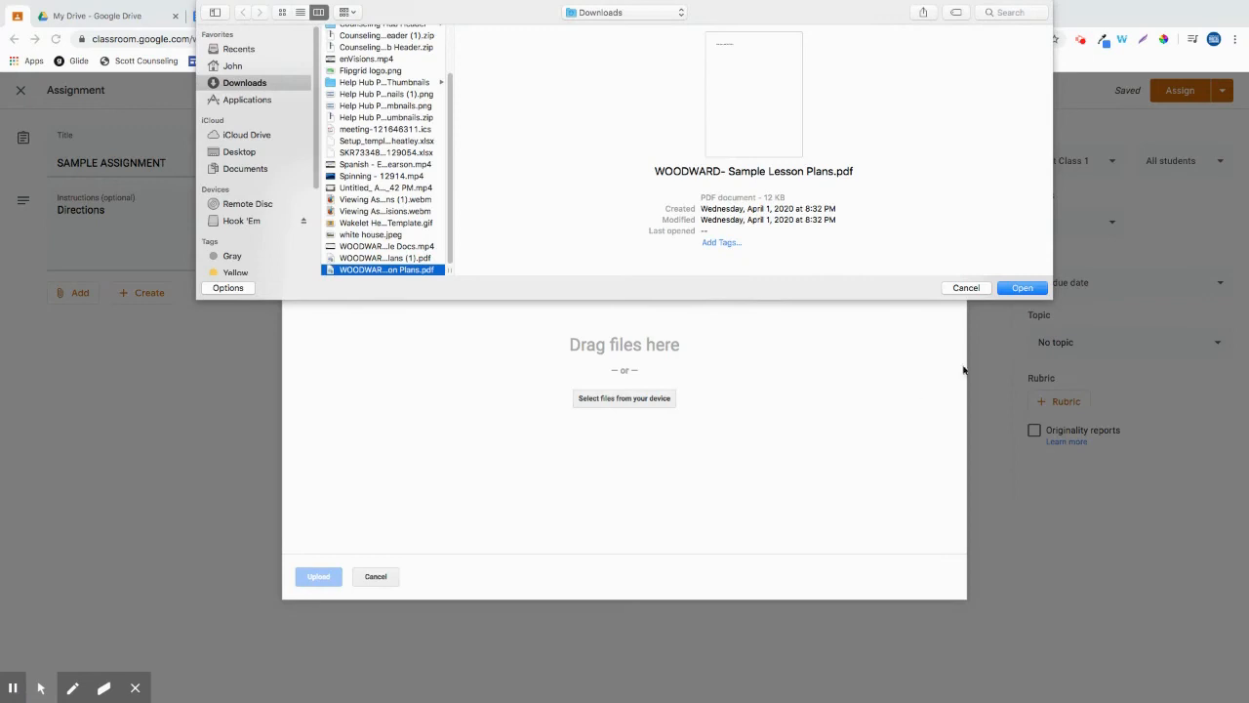
left_click(1022, 288)
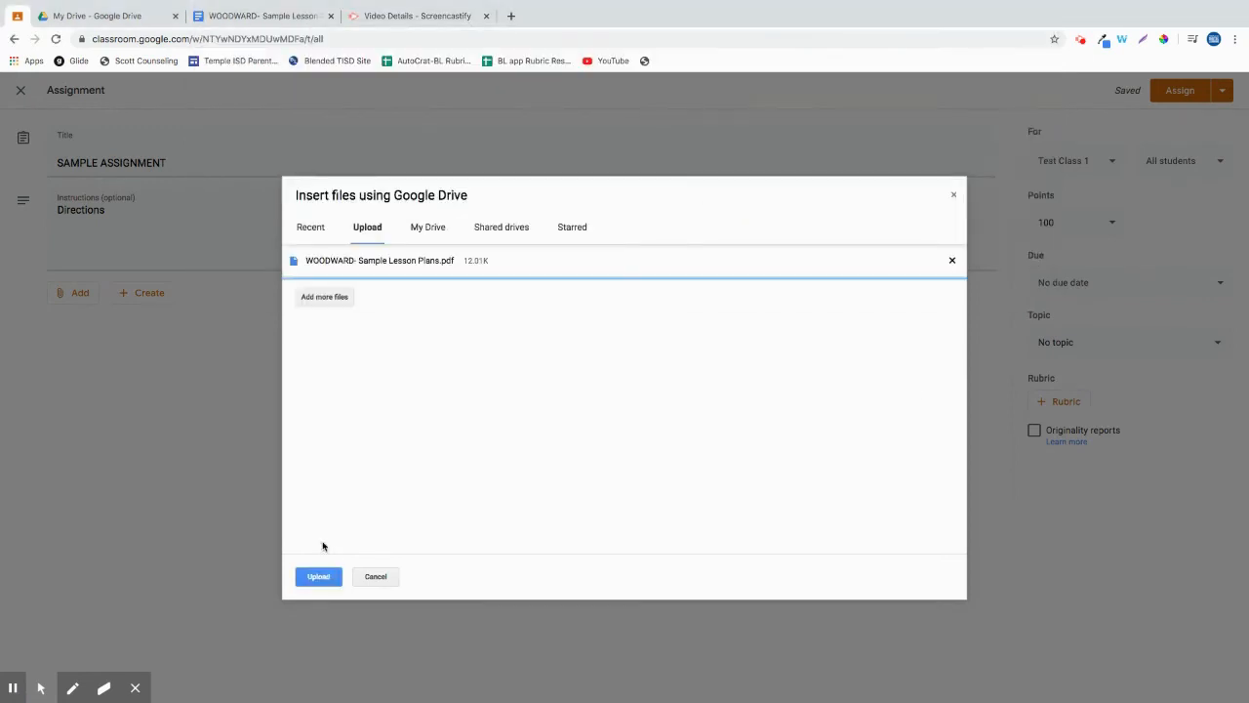
left_click(319, 576)
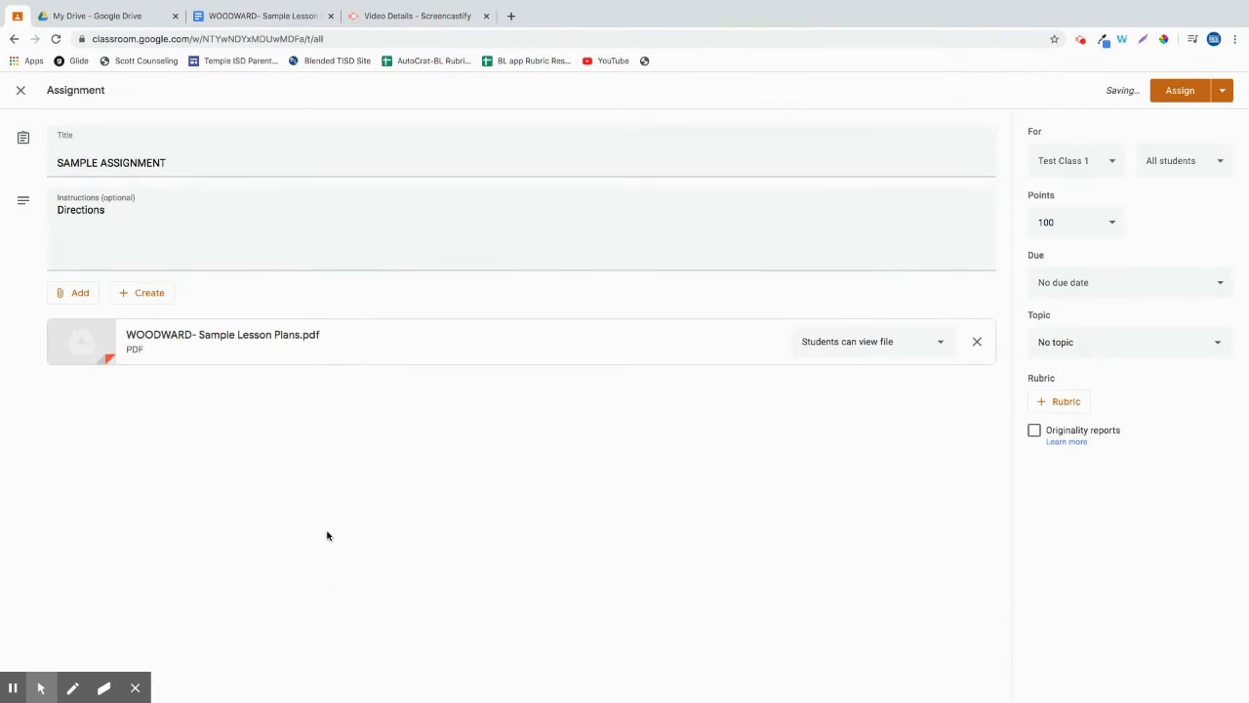
Check the student access options for the attached PDF and remove the file from the assignment.
left_click(912, 347)
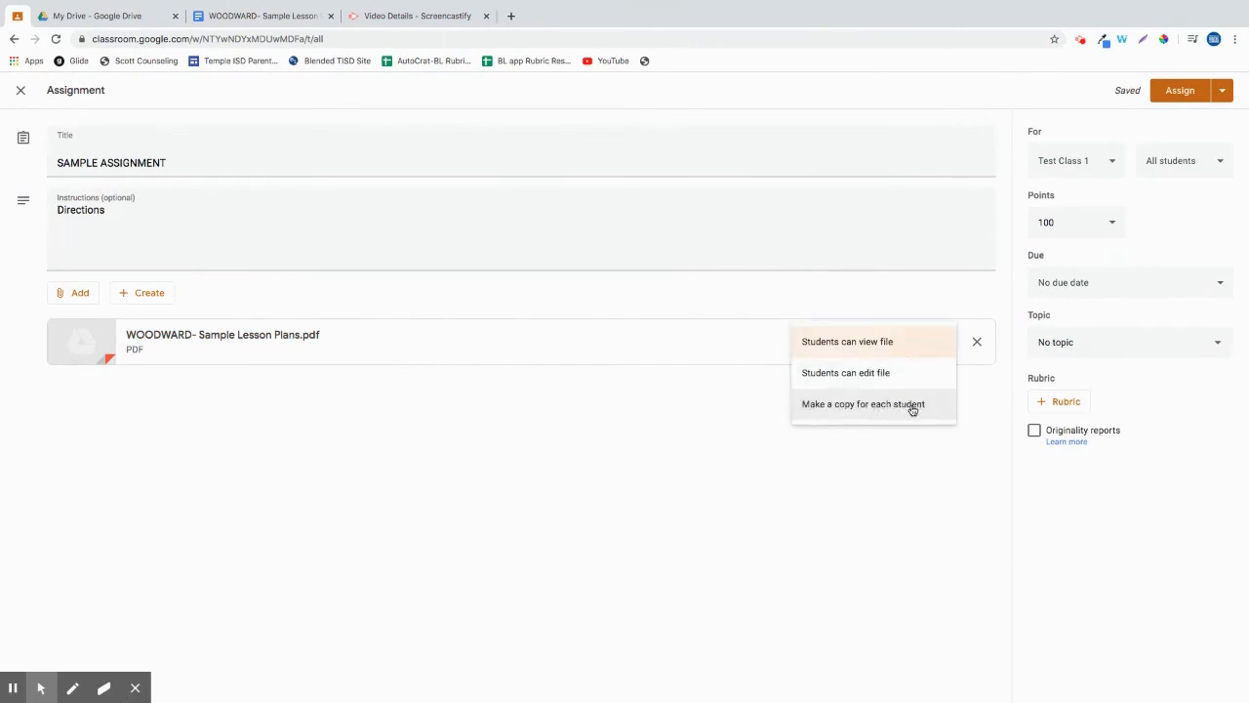
left_click(761, 465)
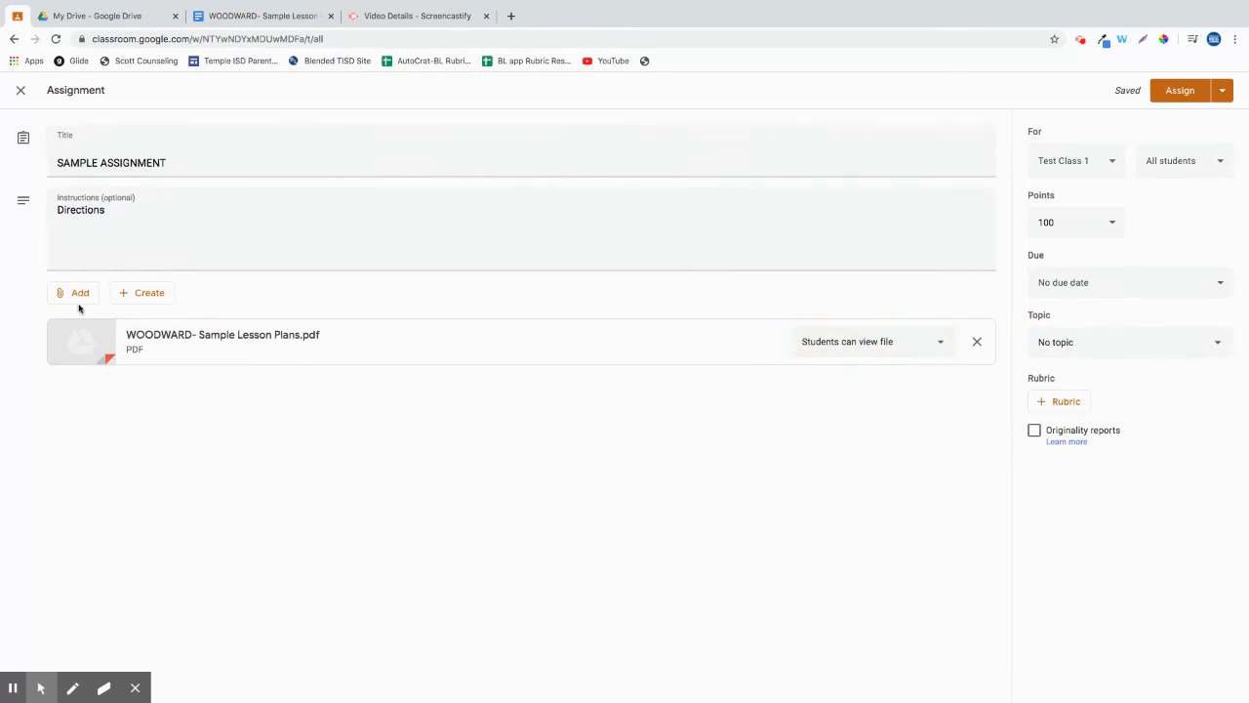
left_click(977, 340)
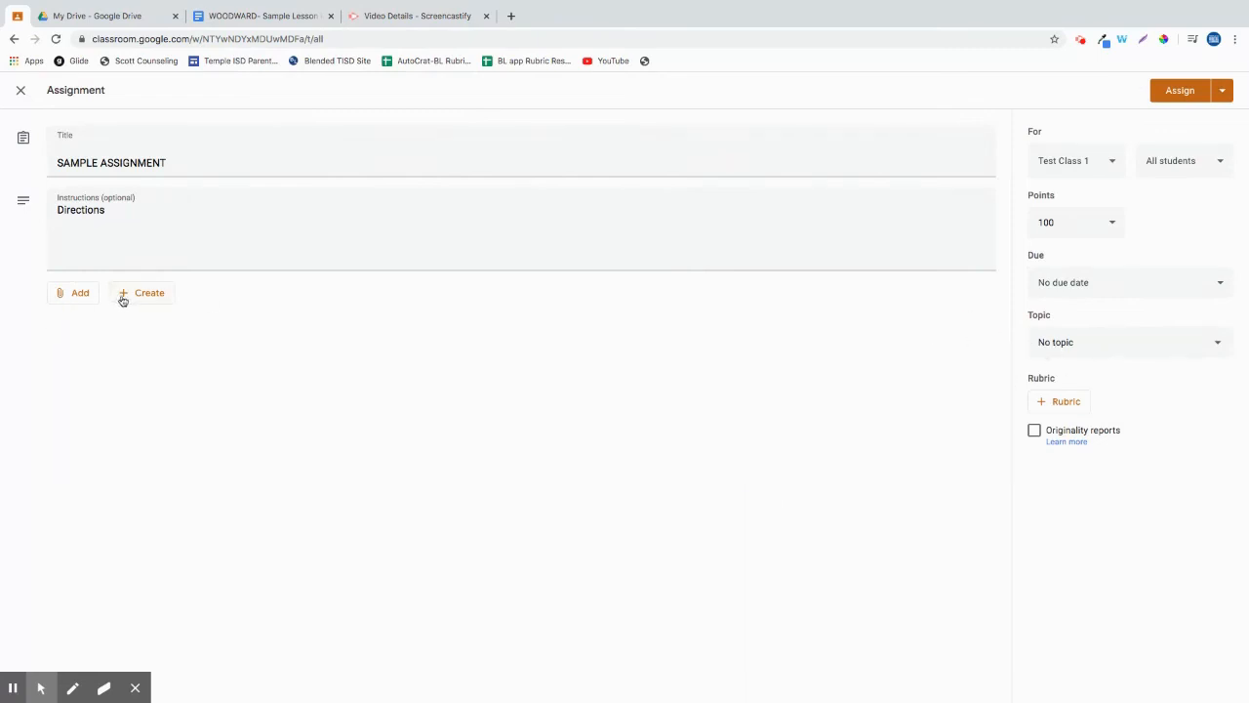
Attach the Sample Lesson Plans Google Doc from the recent Drive files and set it to "Make a copy for each student".
left_click(71, 295)
left_click(95, 321)
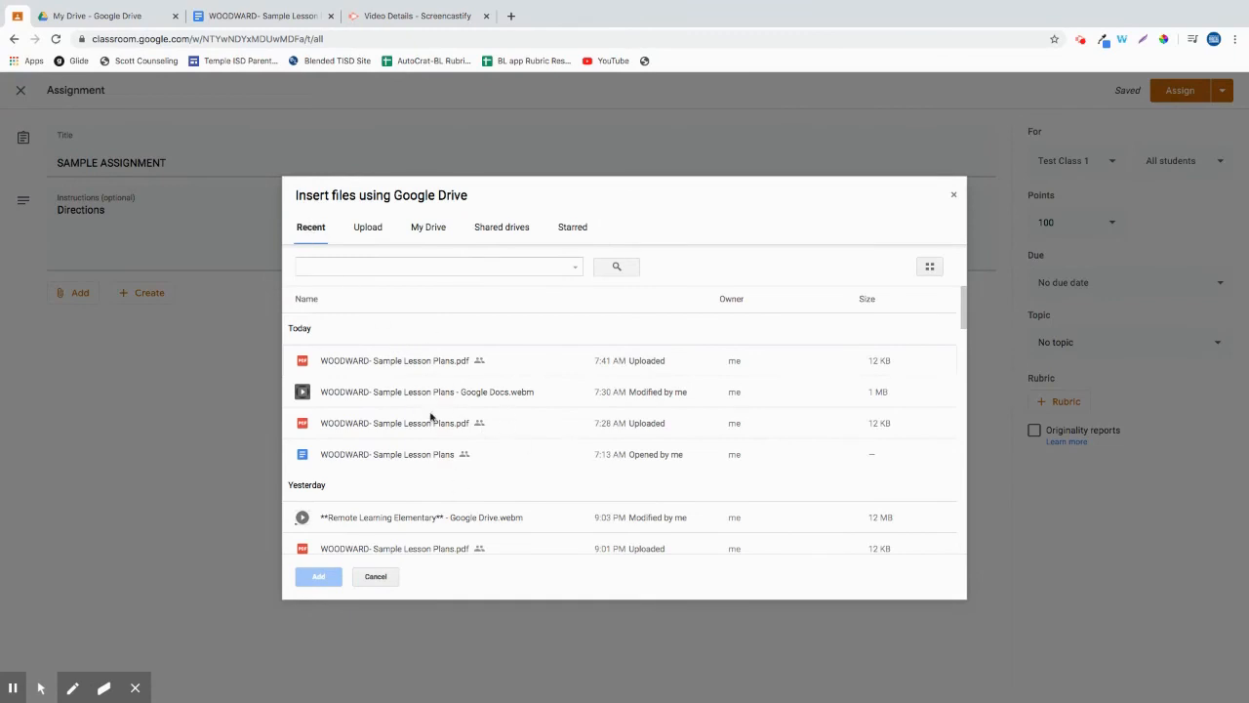
left_click(436, 234)
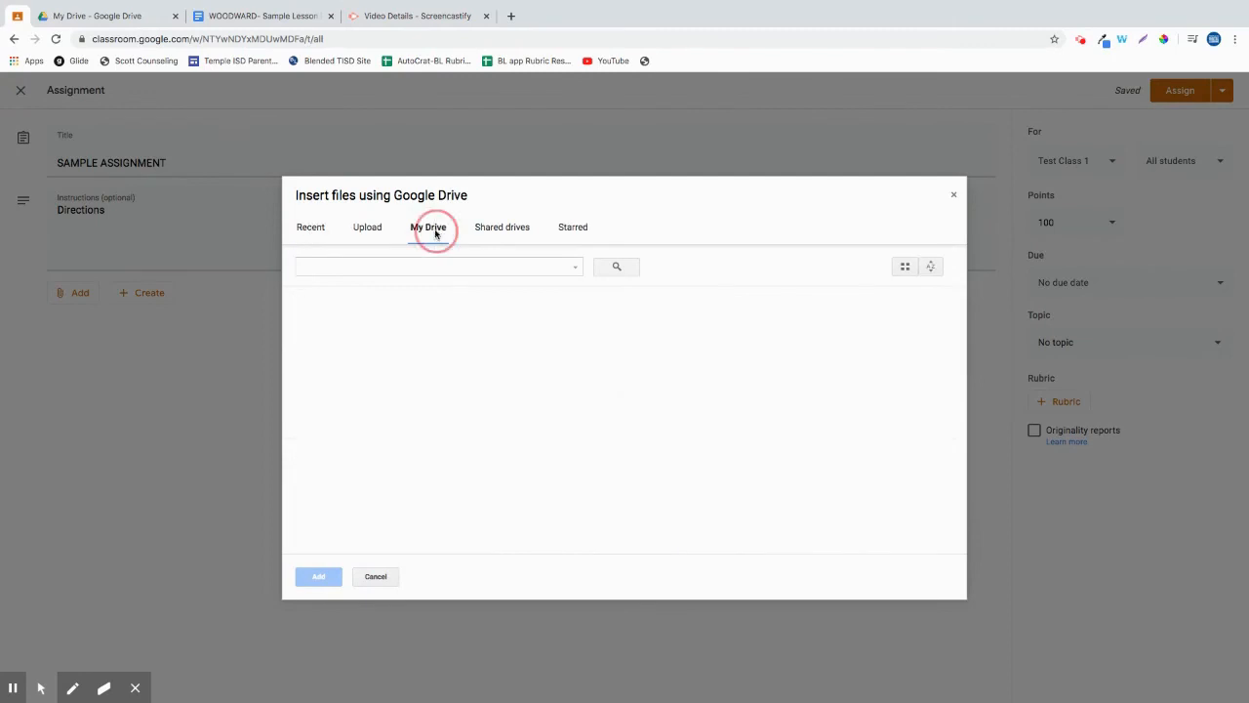
left_click(312, 230)
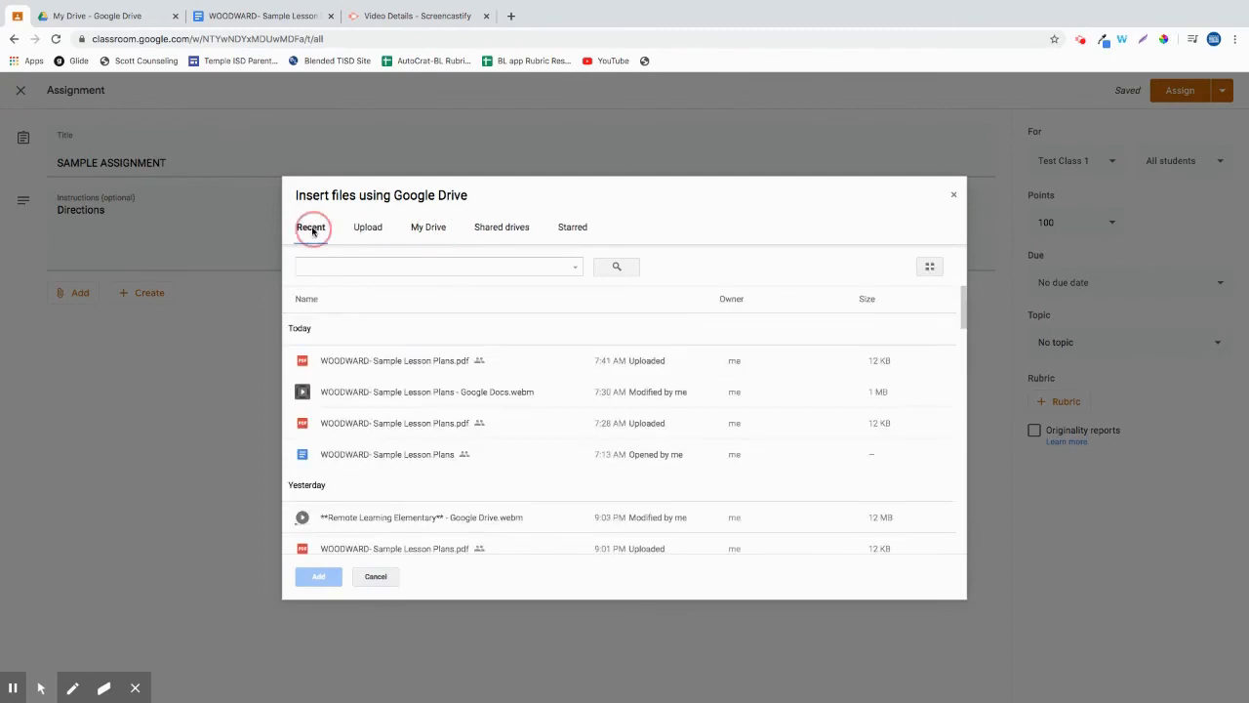
left_click(421, 458)
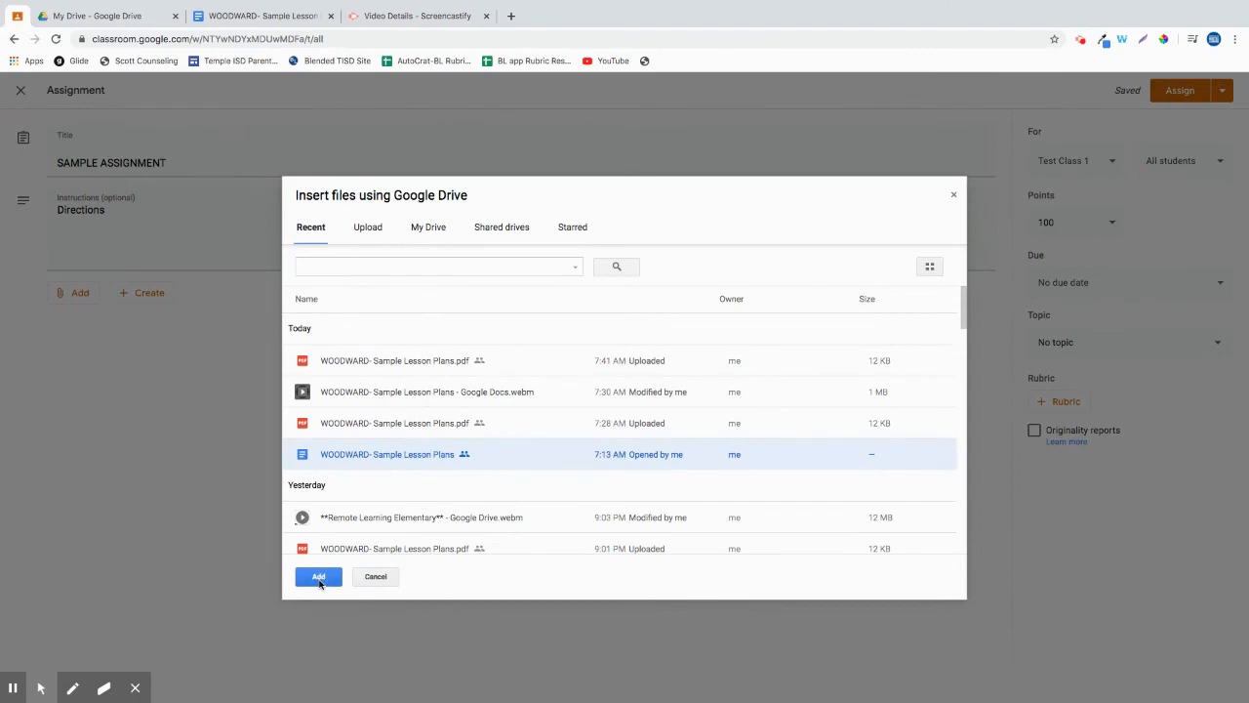
left_click(320, 579)
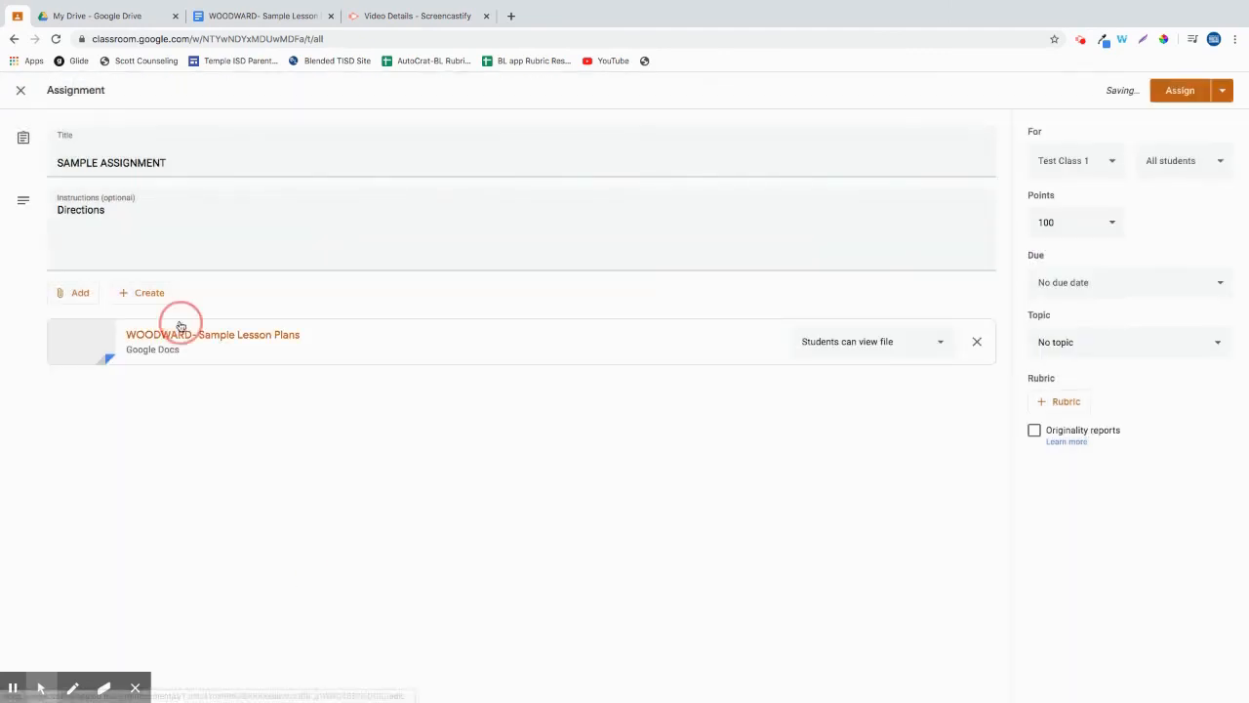
left_click(871, 342)
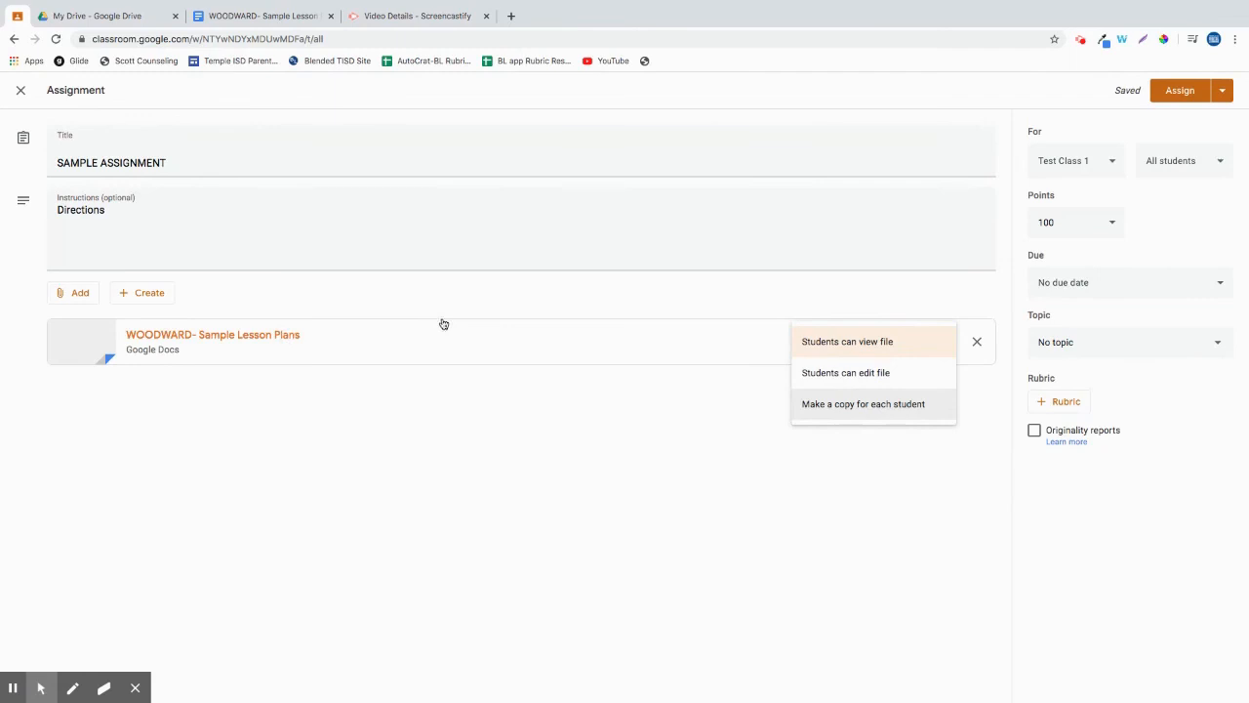
left_click(872, 414)
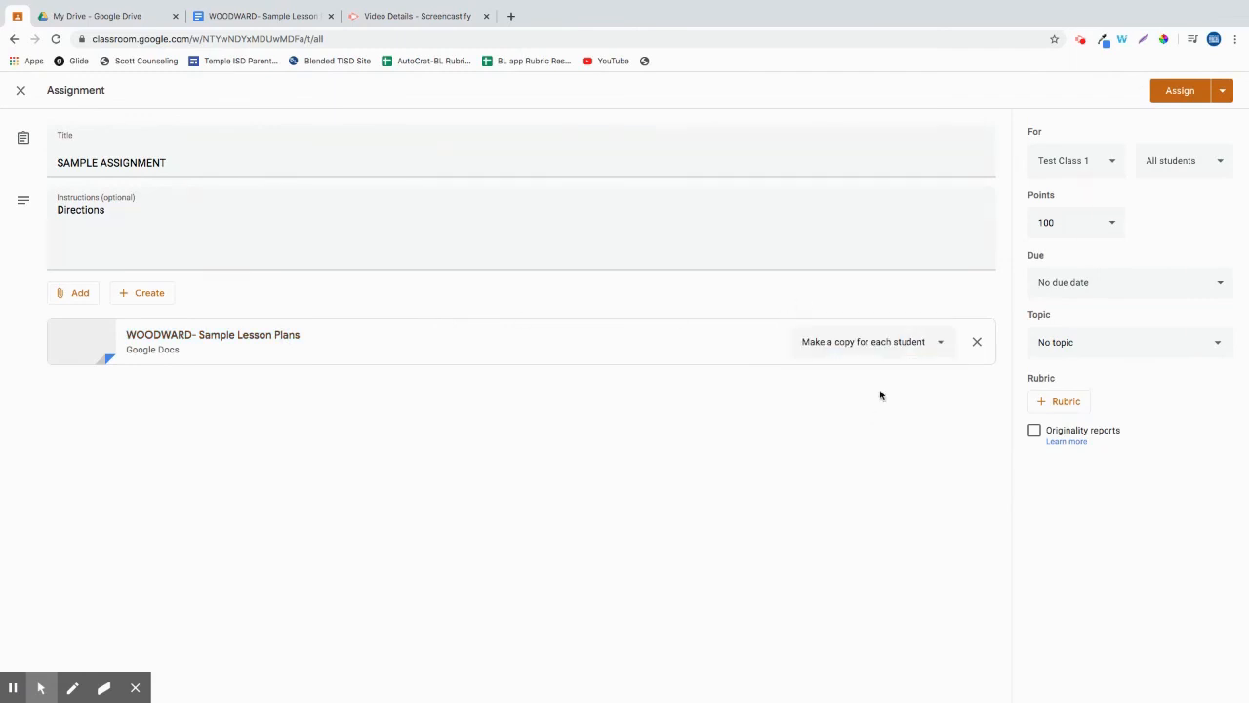